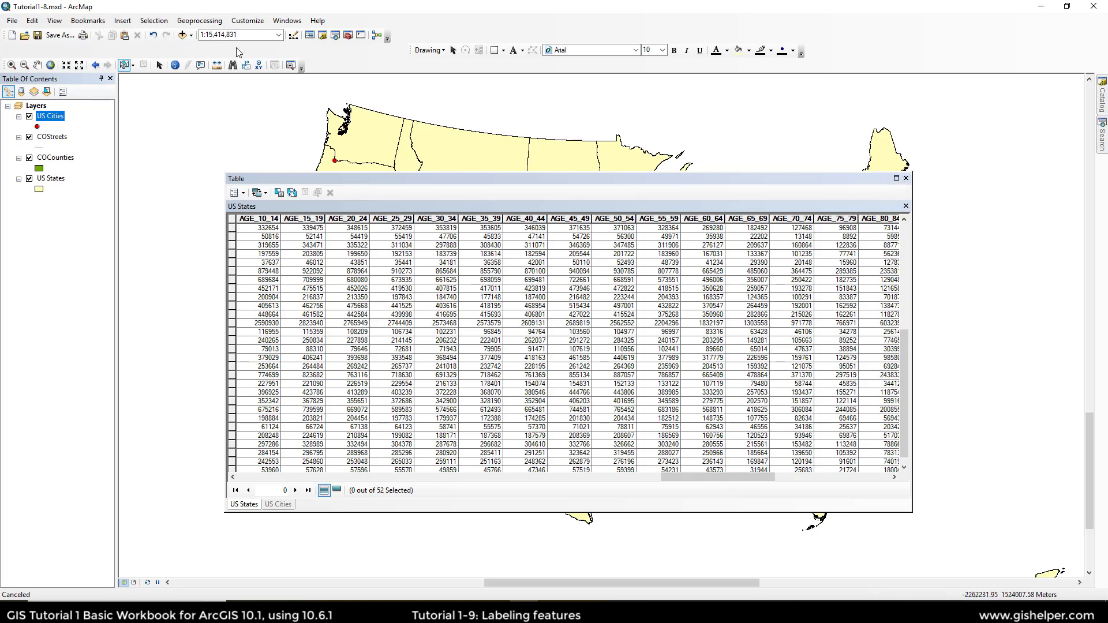
Save the current map, refresh its display, and save a copy as Tutorial1-9.mxd in the Chapter1 folder
{"action": "left_click", "coordinate": [38, 36]}
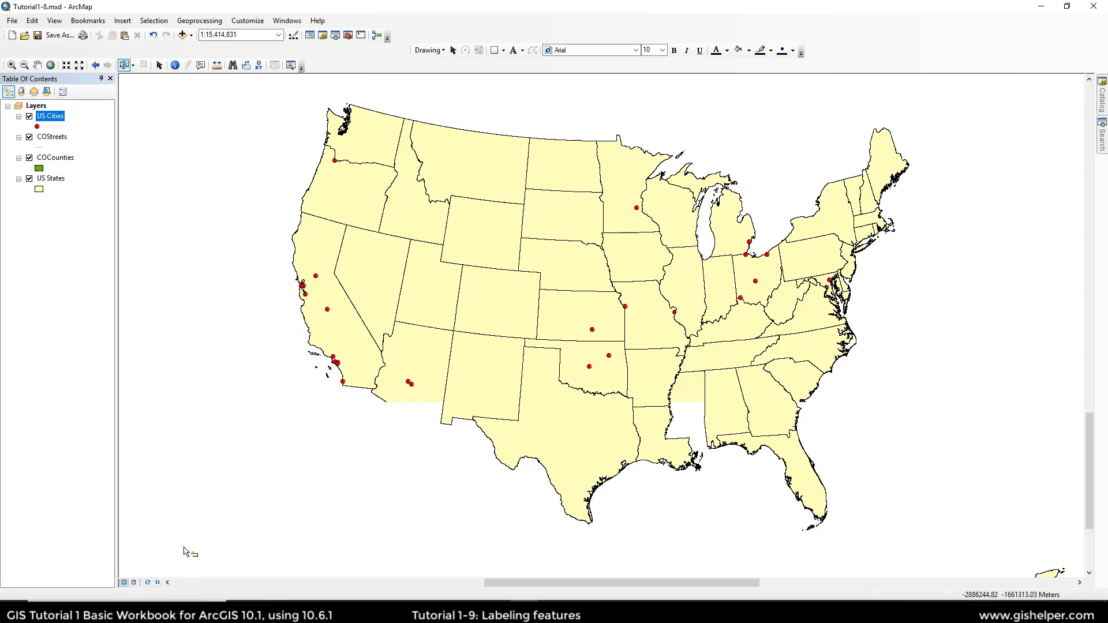
{"action": "left_click", "coordinate": [149, 583]}
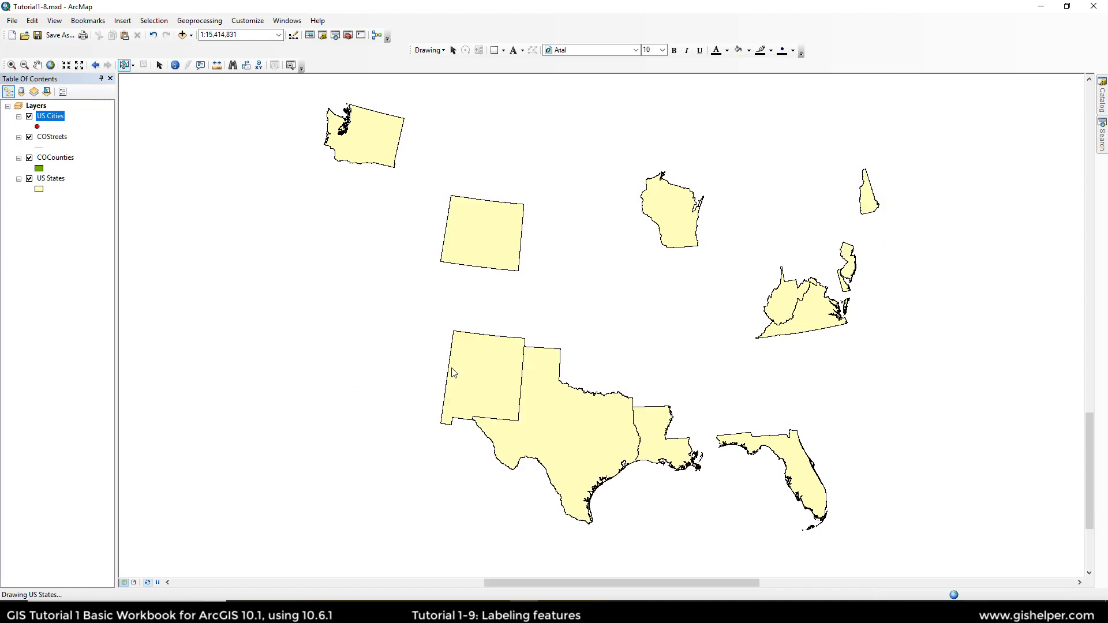
{"action": "left_click", "coordinate": [58, 36]}
{"action": "left_click", "coordinate": [489, 312]}
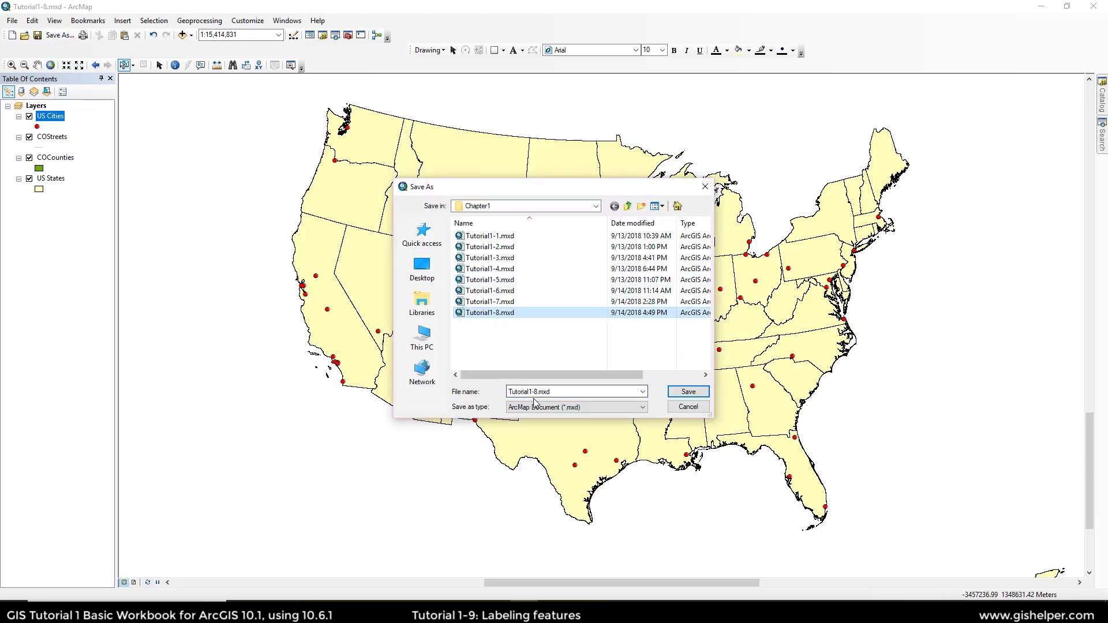
{"action": "double_click", "coordinate": [534, 392]}
{"action": "left_click", "coordinate": [534, 392]}
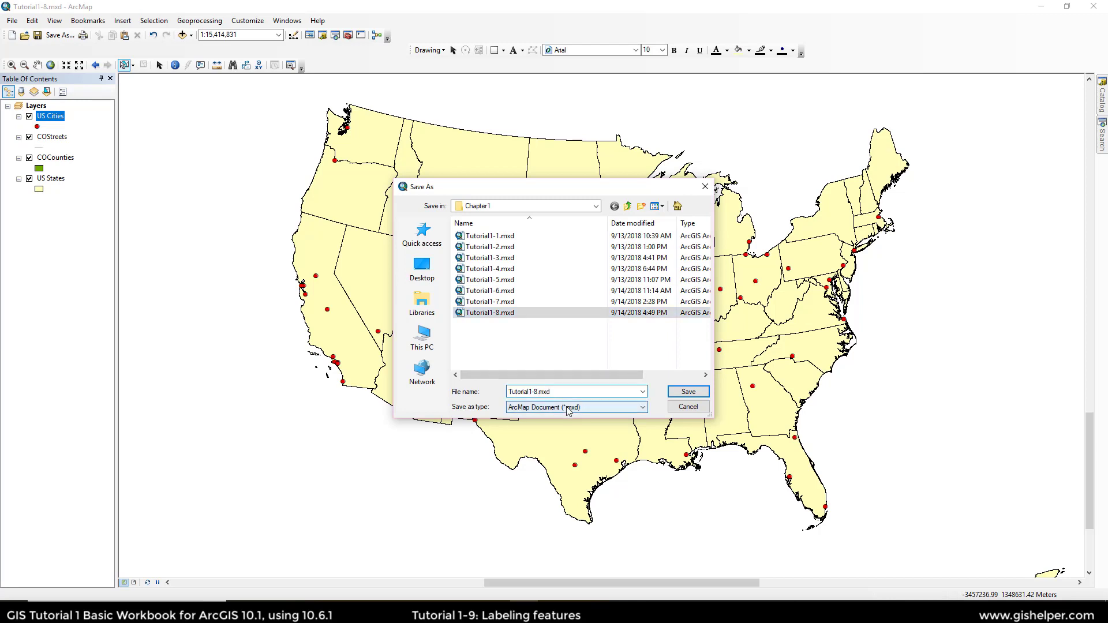
{"action": "key", "text": "BackSpace"}
{"action": "type", "text": "9"}
{"action": "left_click", "coordinate": [688, 391]}
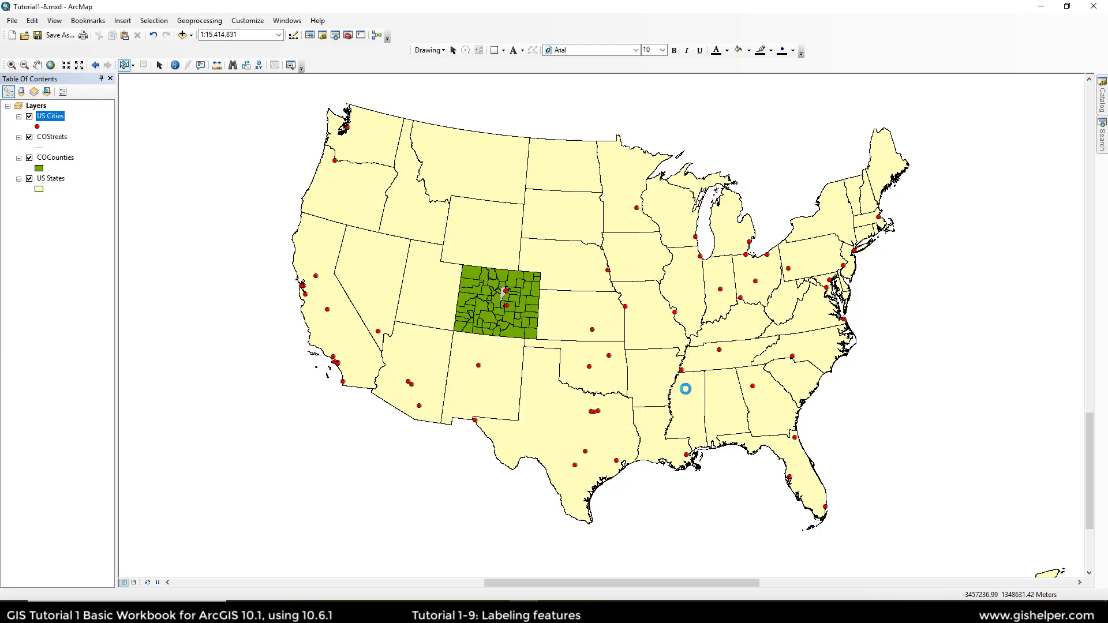
Go to the Florida bookmark and pan the map slightly westward
{"action": "left_click", "coordinate": [88, 20]}
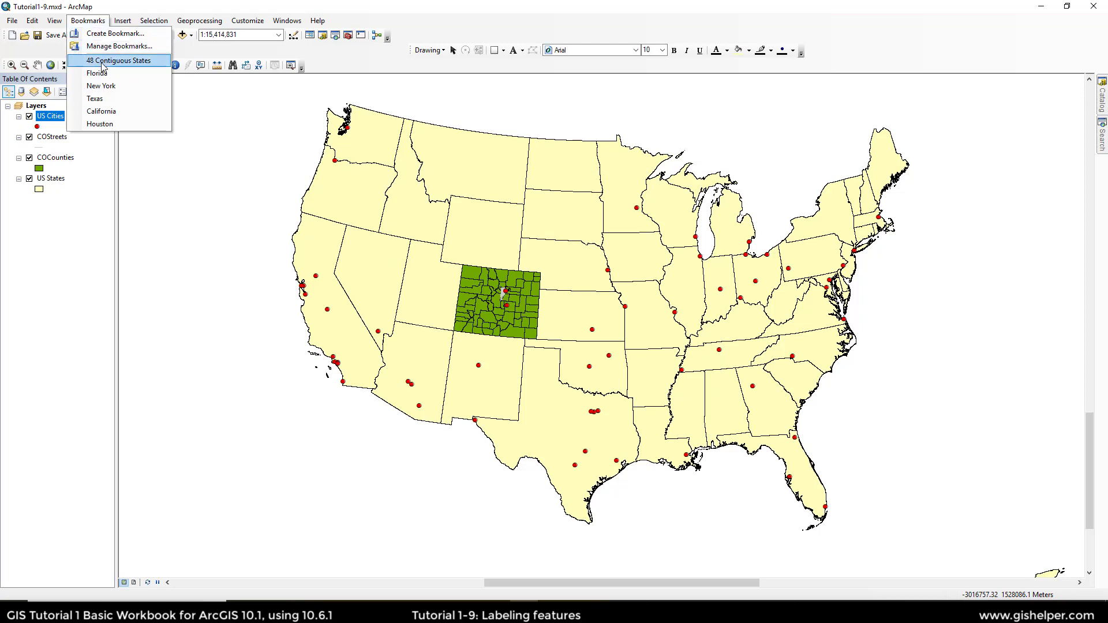
{"action": "left_click", "coordinate": [105, 74]}
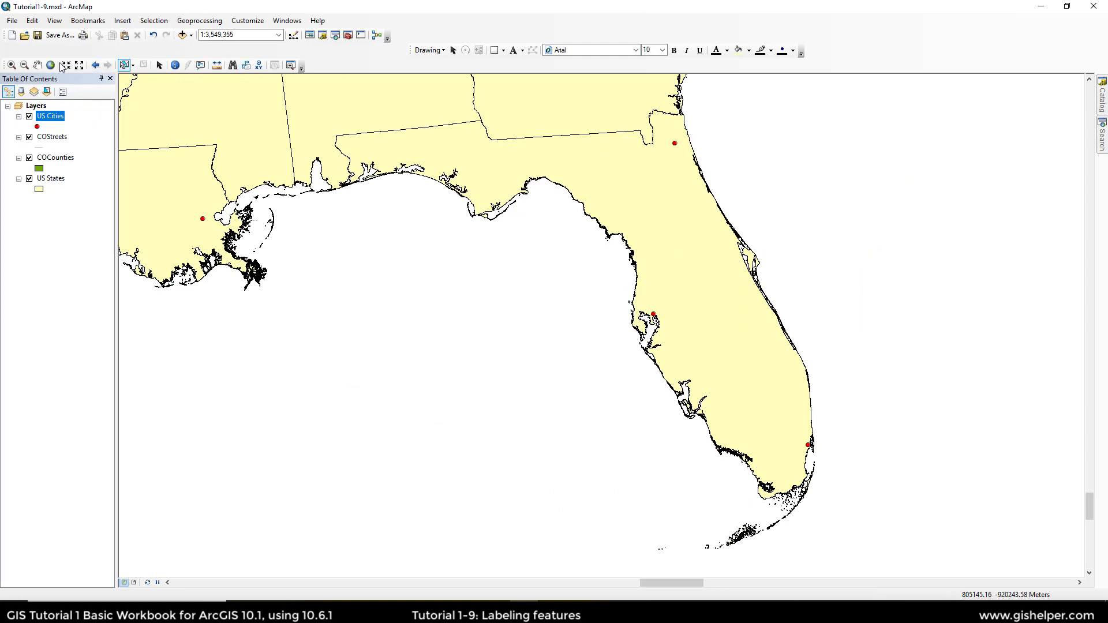
{"action": "left_click", "coordinate": [38, 65]}
{"action": "left_click_drag", "start_coordinate": [649, 266], "coordinate": [569, 268]}
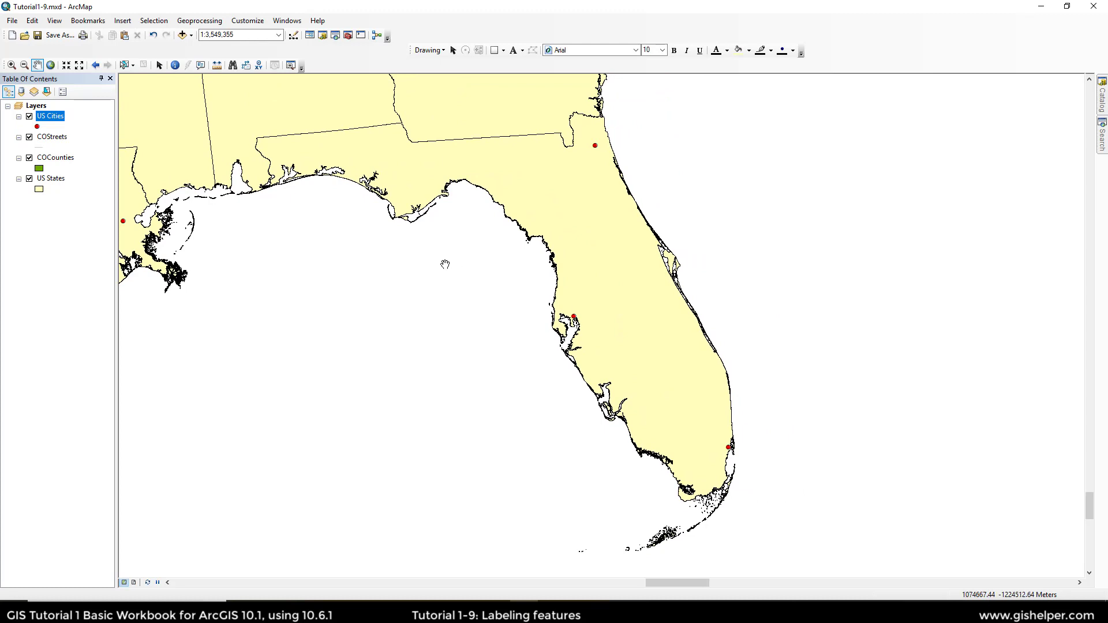
Turn on feature labels for the US Cities layer using the NAME field and apply them to the map
{"action": "double_click", "coordinate": [49, 115]}
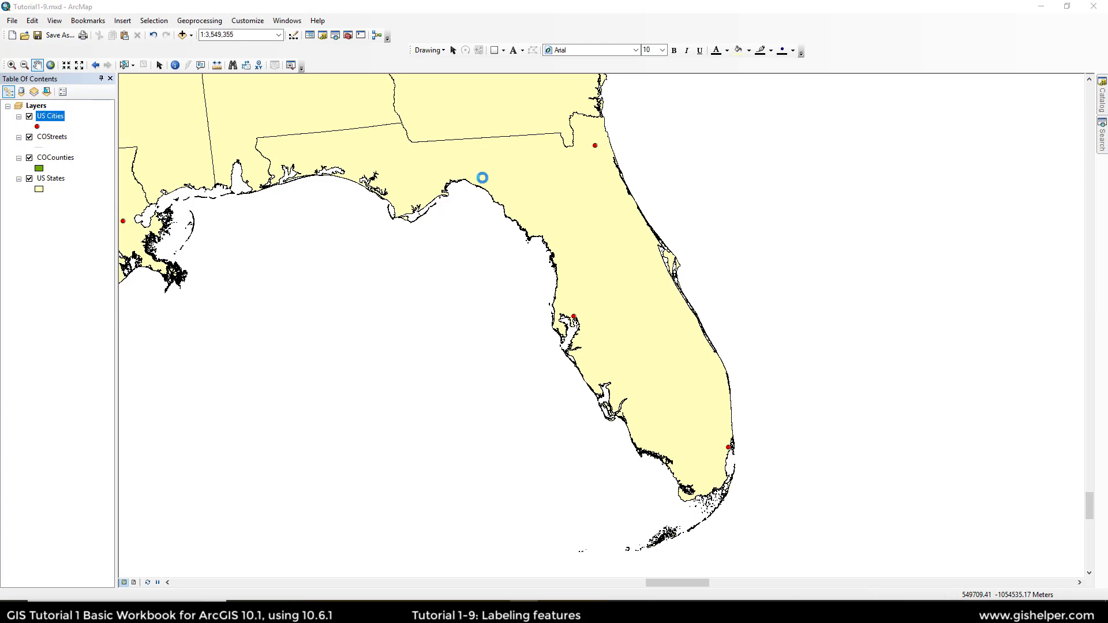
{"action": "left_click", "coordinate": [602, 166]}
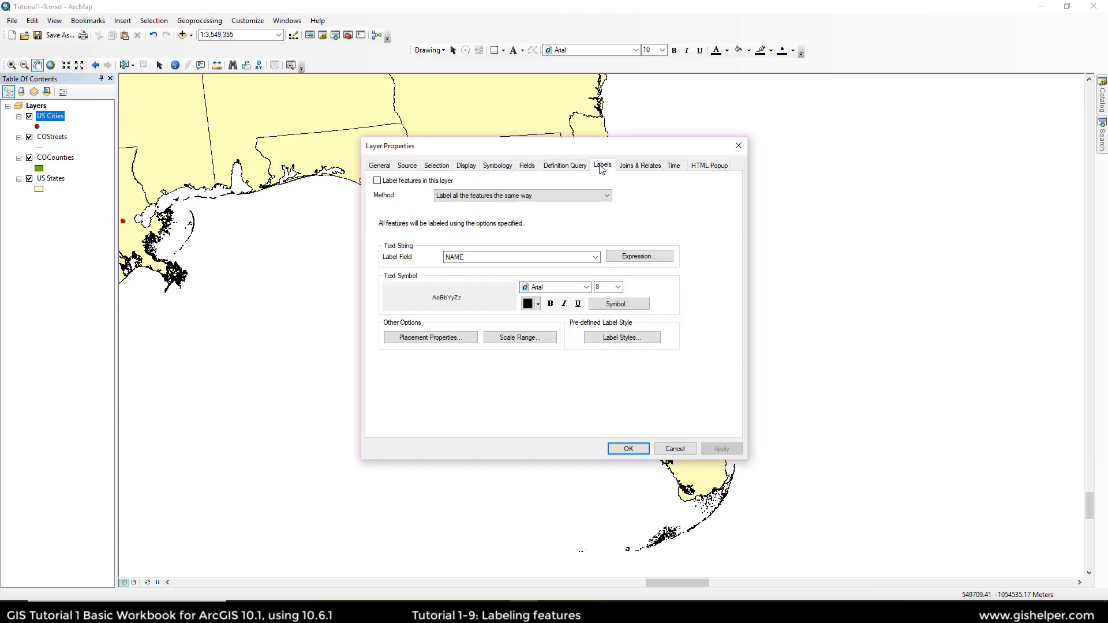
{"action": "left_click", "coordinate": [377, 181]}
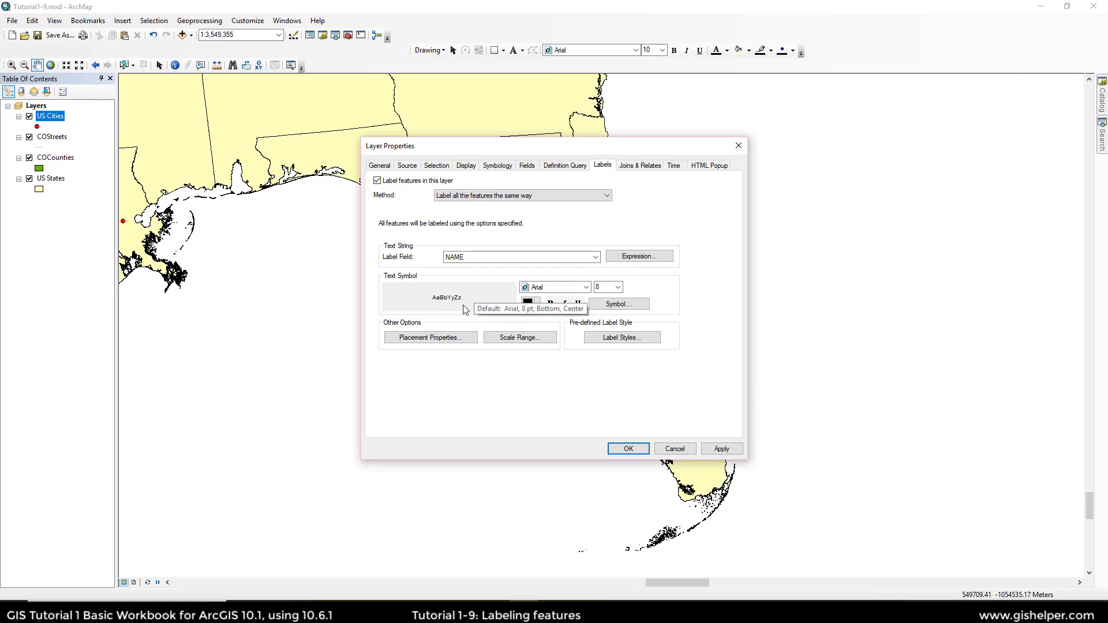
{"action": "left_click_drag", "start_coordinate": [548, 153], "coordinate": [881, 85]}
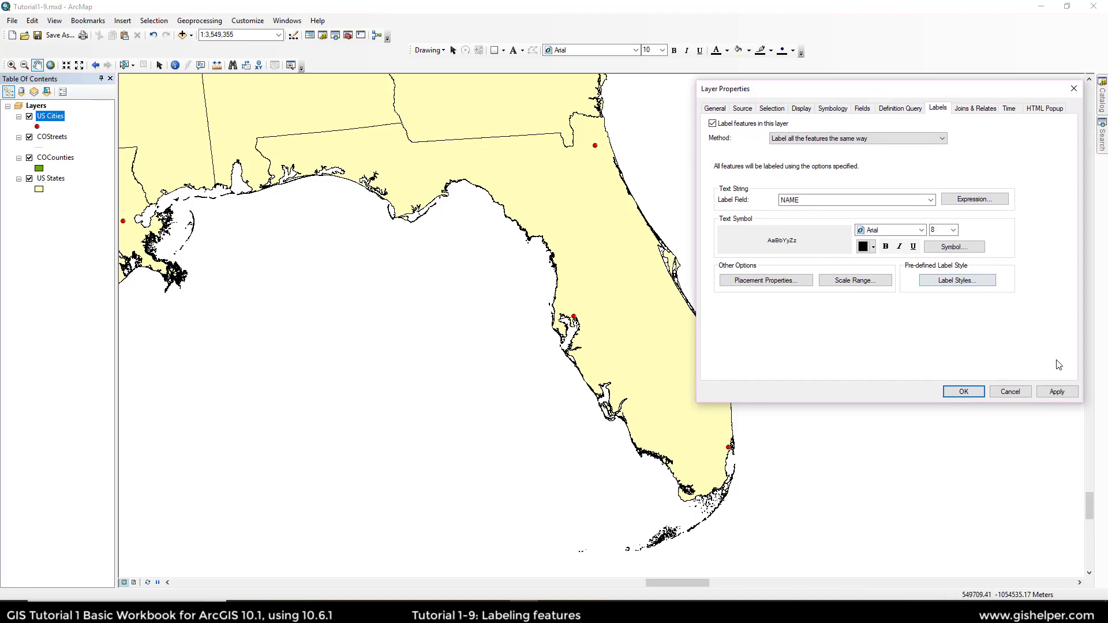
{"action": "left_click", "coordinate": [1055, 391]}
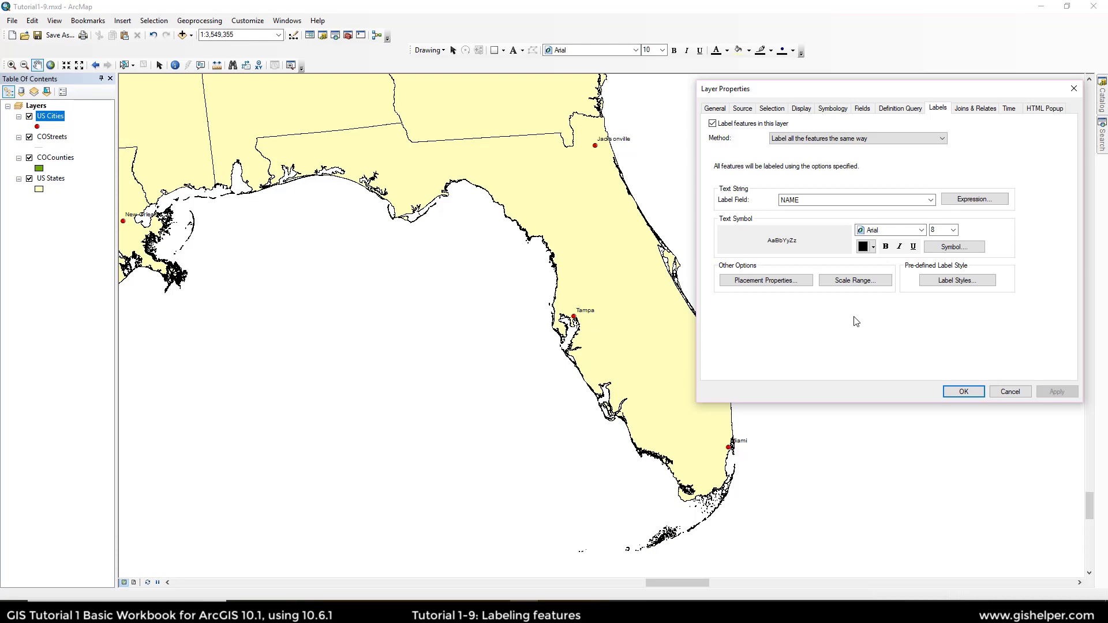
Add a Halo mask to the US Cities label symbol, make the label text bold, and apply both changes
{"action": "left_click", "coordinate": [938, 254]}
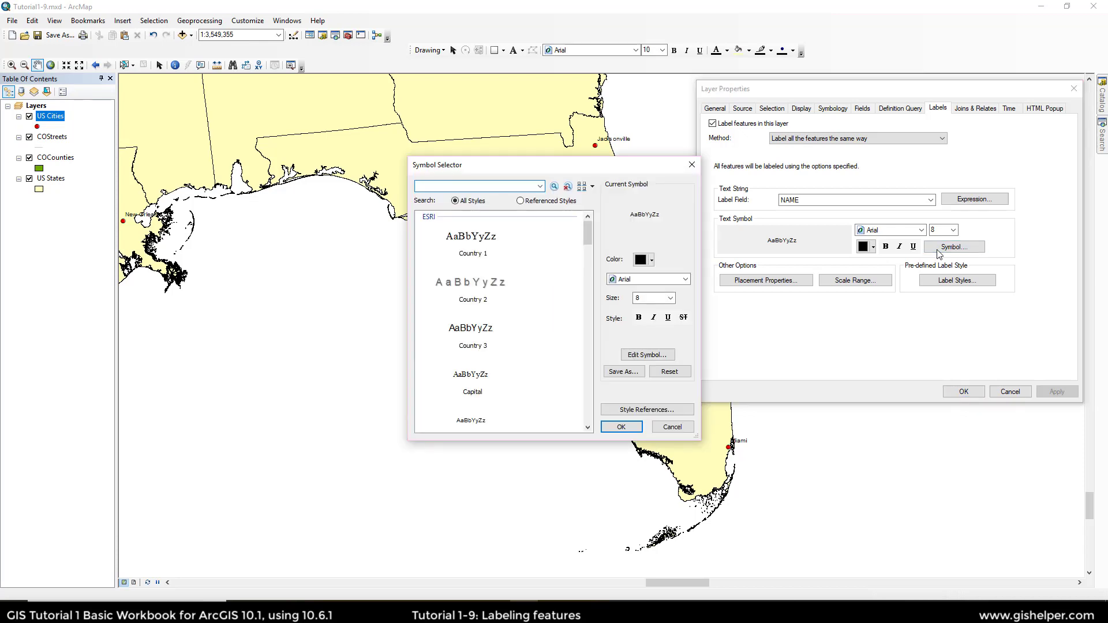
{"action": "left_click", "coordinate": [645, 358]}
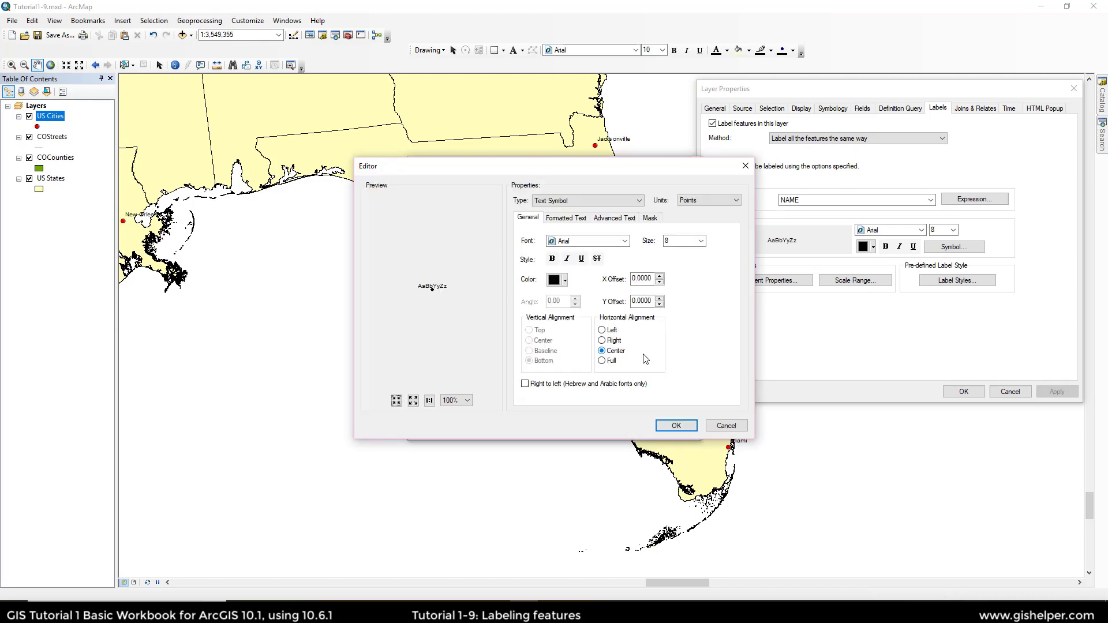
{"action": "left_click", "coordinate": [651, 219]}
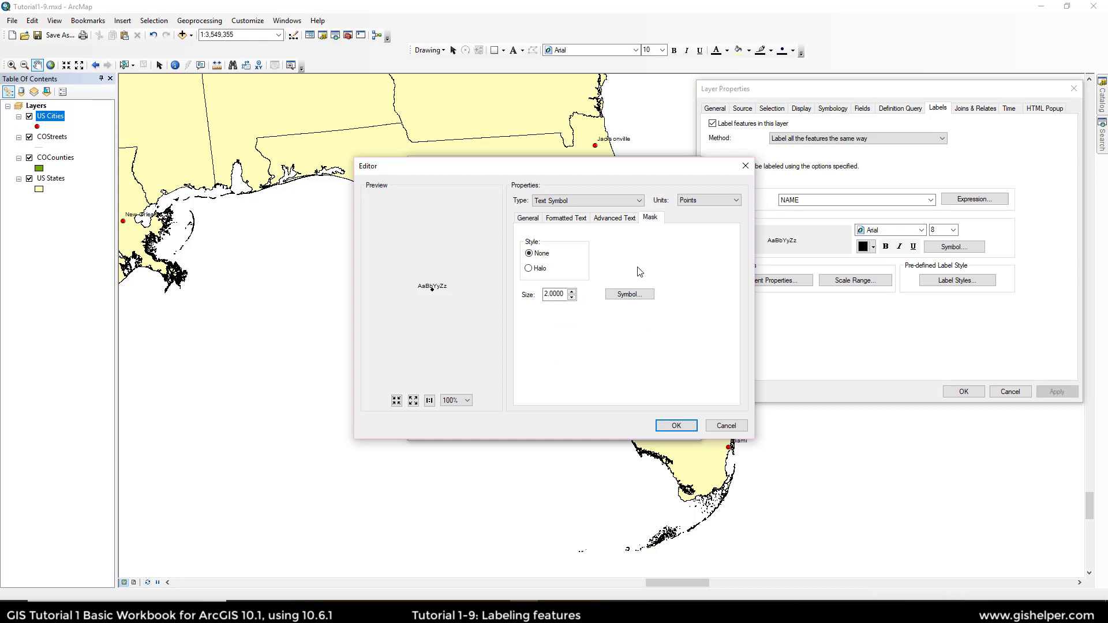
{"action": "left_click", "coordinate": [529, 269]}
{"action": "left_click", "coordinate": [674, 425]}
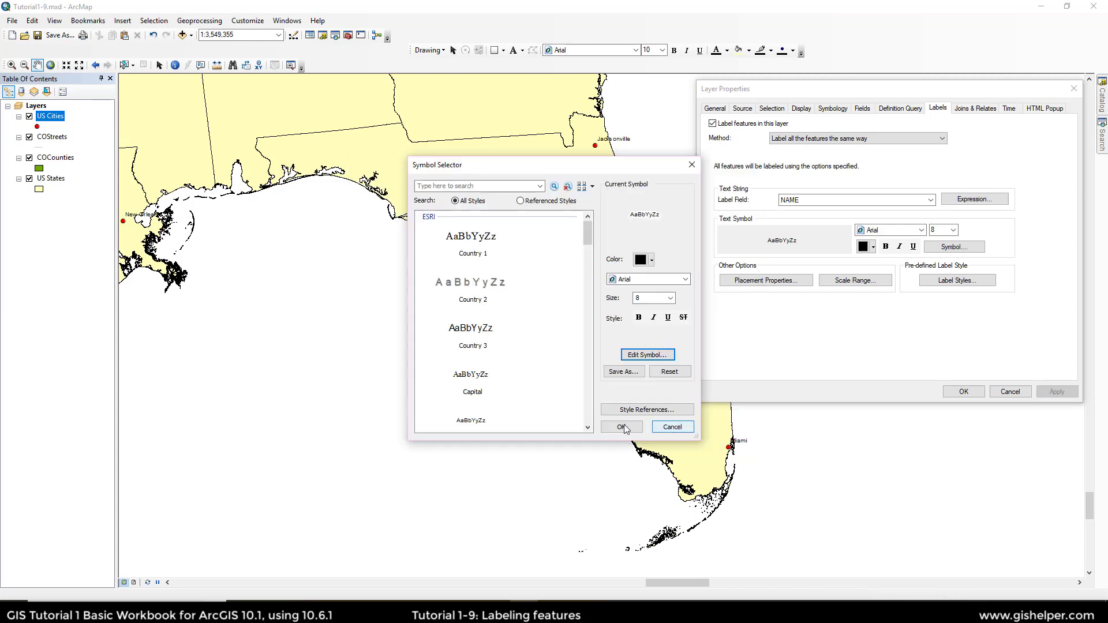
{"action": "left_click", "coordinate": [625, 425]}
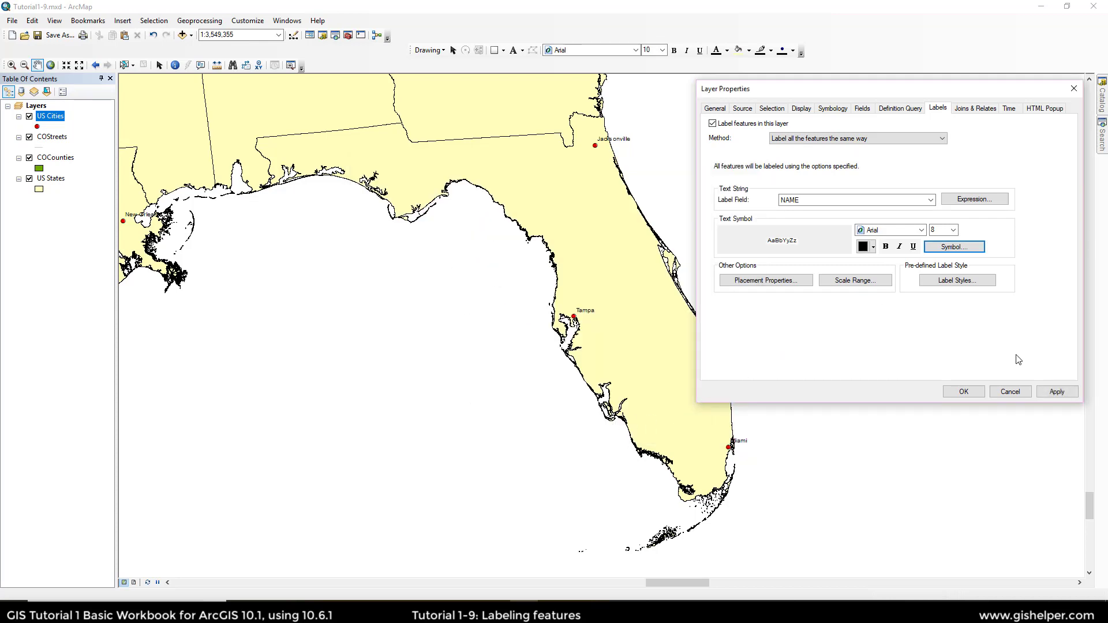
{"action": "left_click", "coordinate": [1052, 393]}
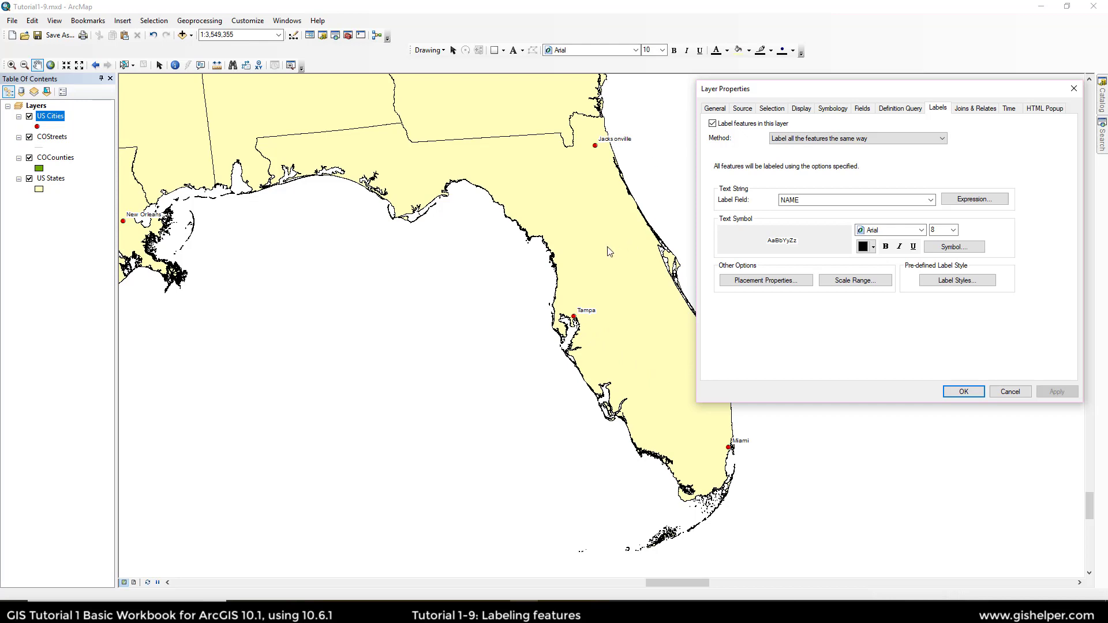
{"action": "left_click", "coordinate": [886, 246]}
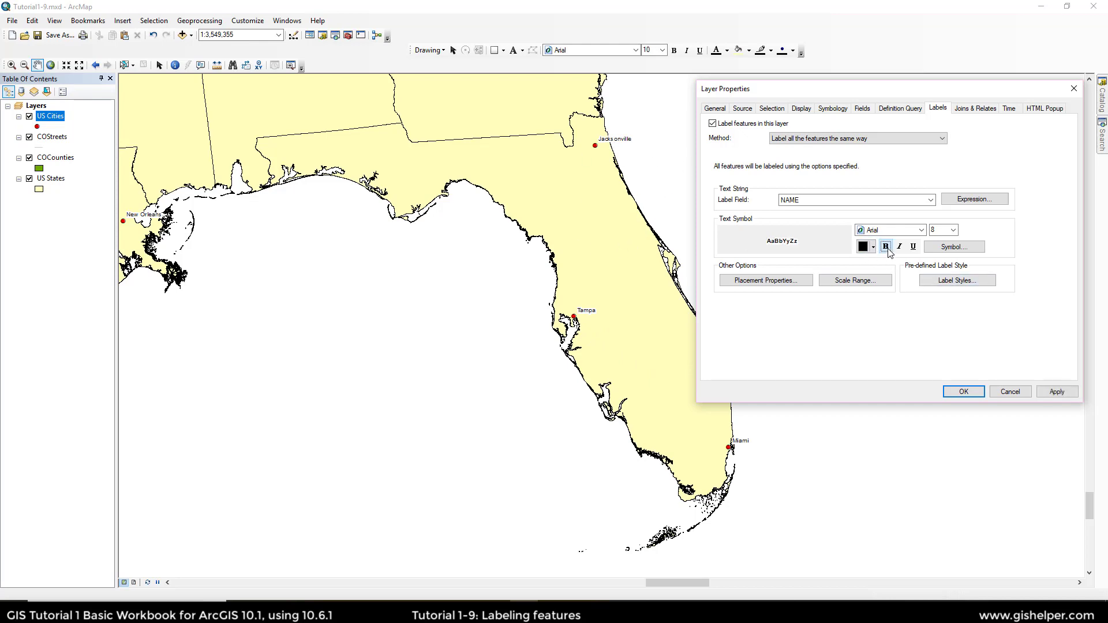
{"action": "left_click", "coordinate": [1051, 392]}
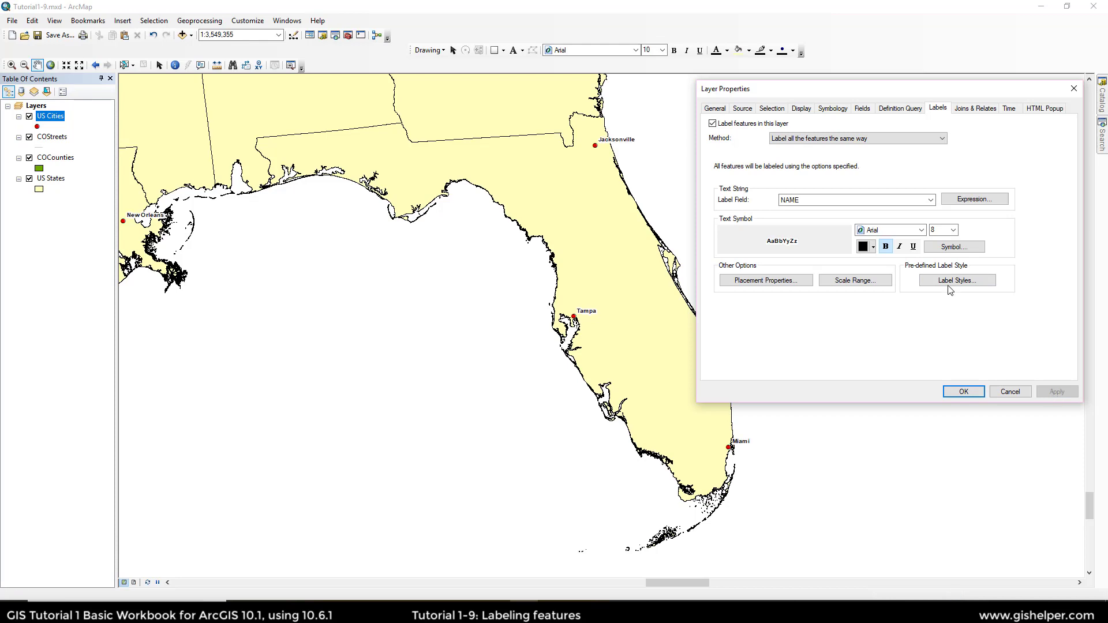
Set the fill and outline colors of the city labels' halo to black
{"action": "left_click", "coordinate": [958, 247]}
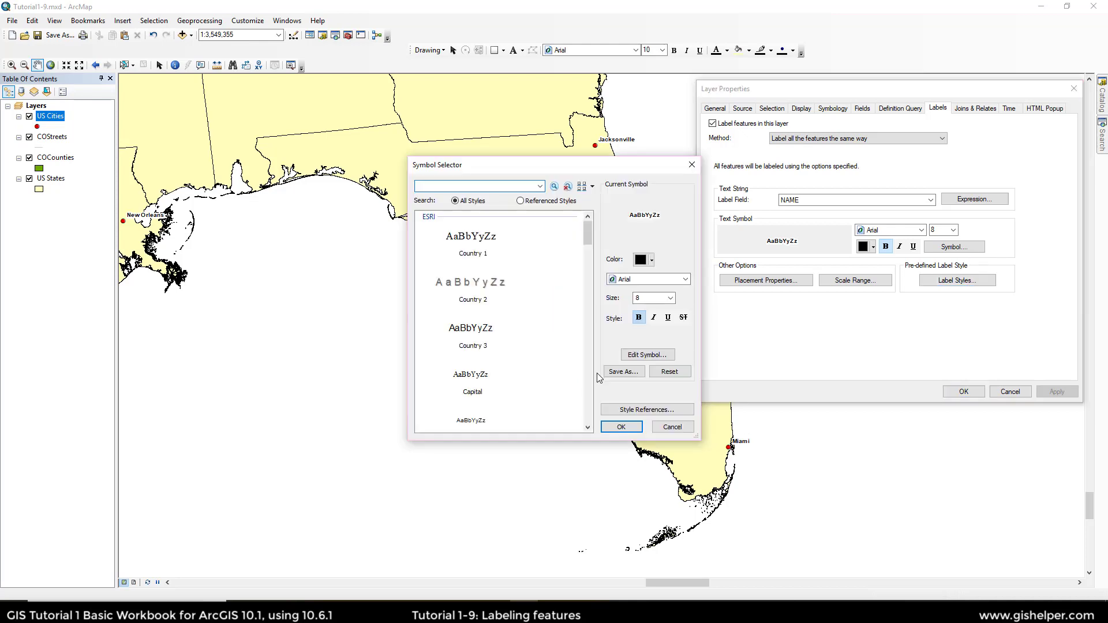
{"action": "left_click", "coordinate": [638, 355]}
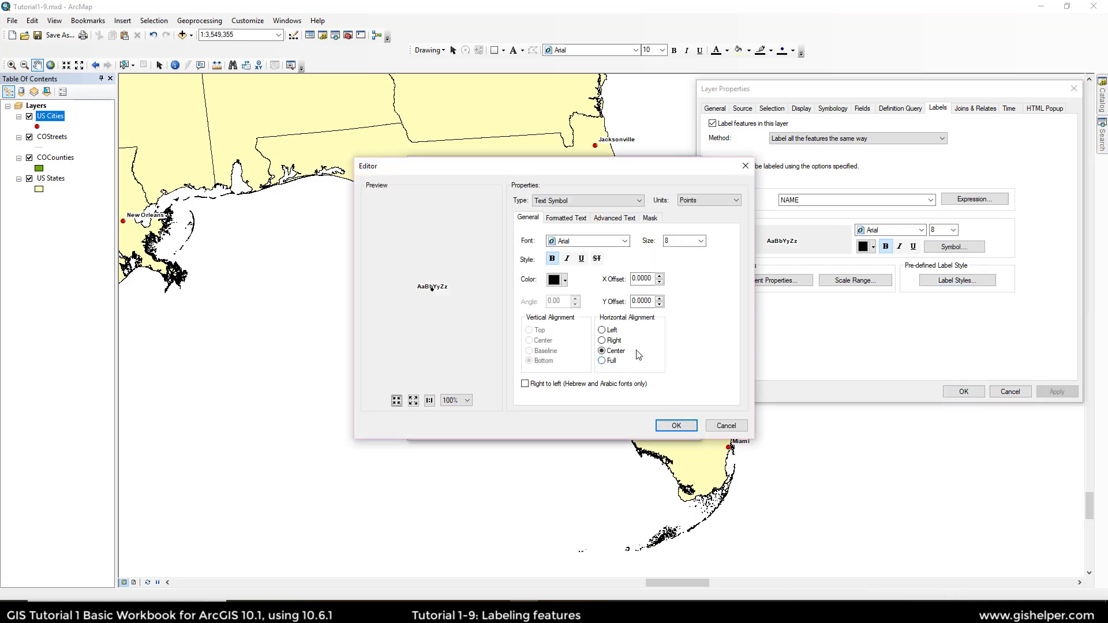
{"action": "left_click", "coordinate": [650, 218]}
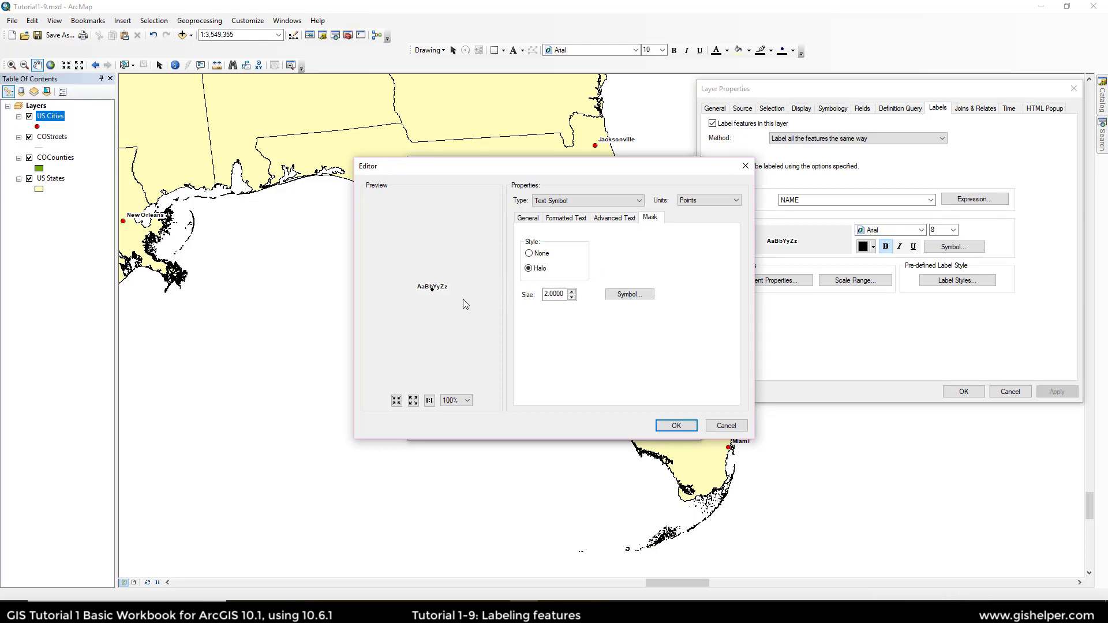
{"action": "left_click", "coordinate": [634, 300]}
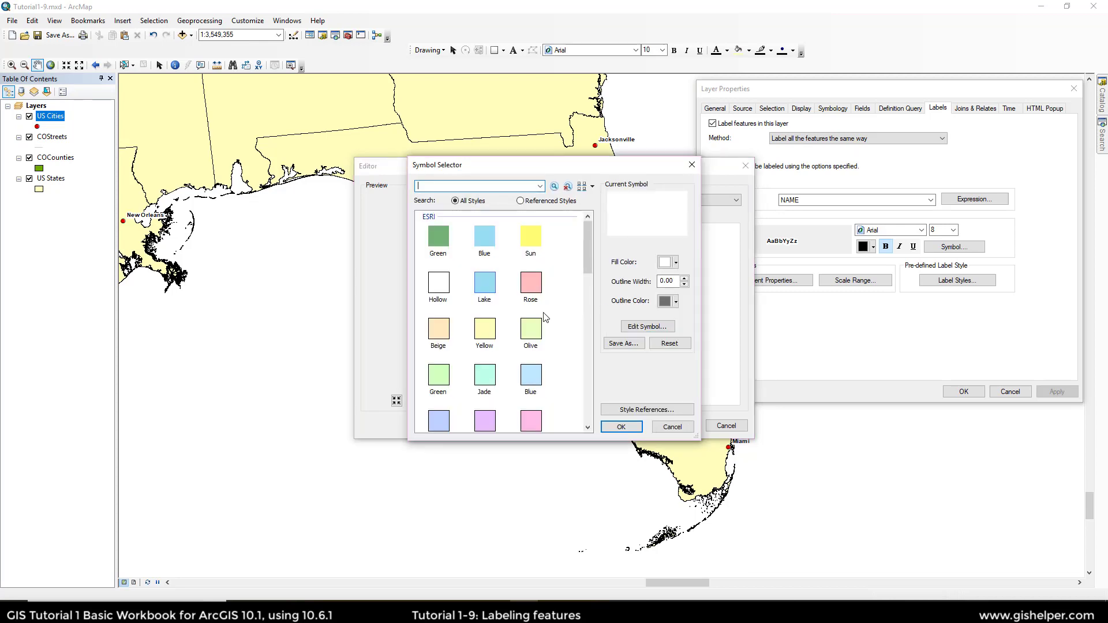
{"action": "left_click", "coordinate": [677, 263]}
{"action": "left_click", "coordinate": [668, 386]}
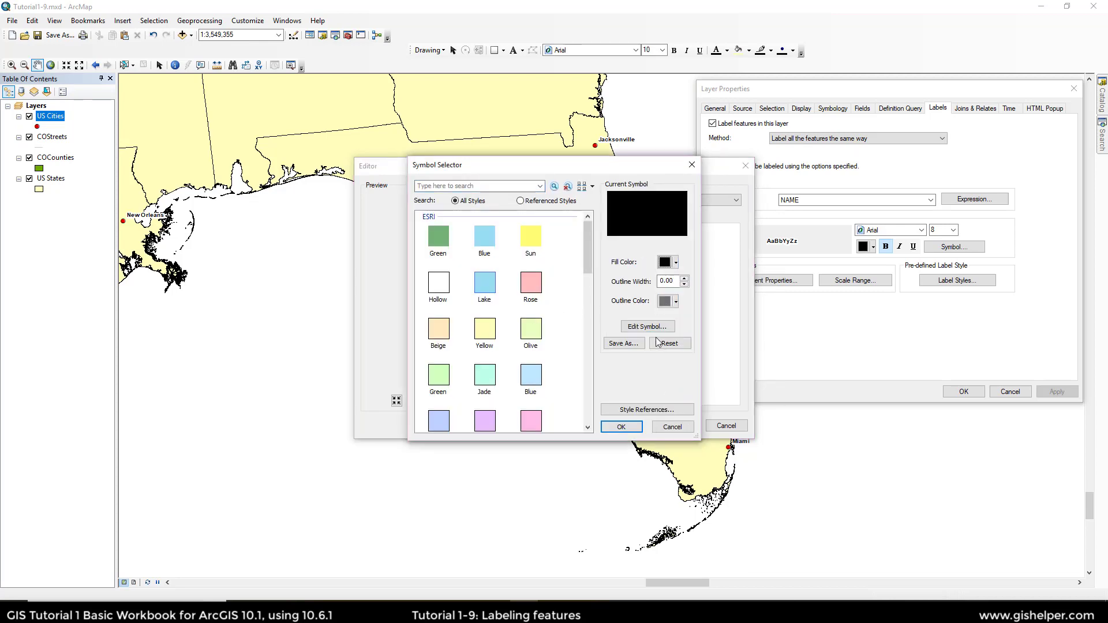
{"action": "left_click", "coordinate": [675, 301]}
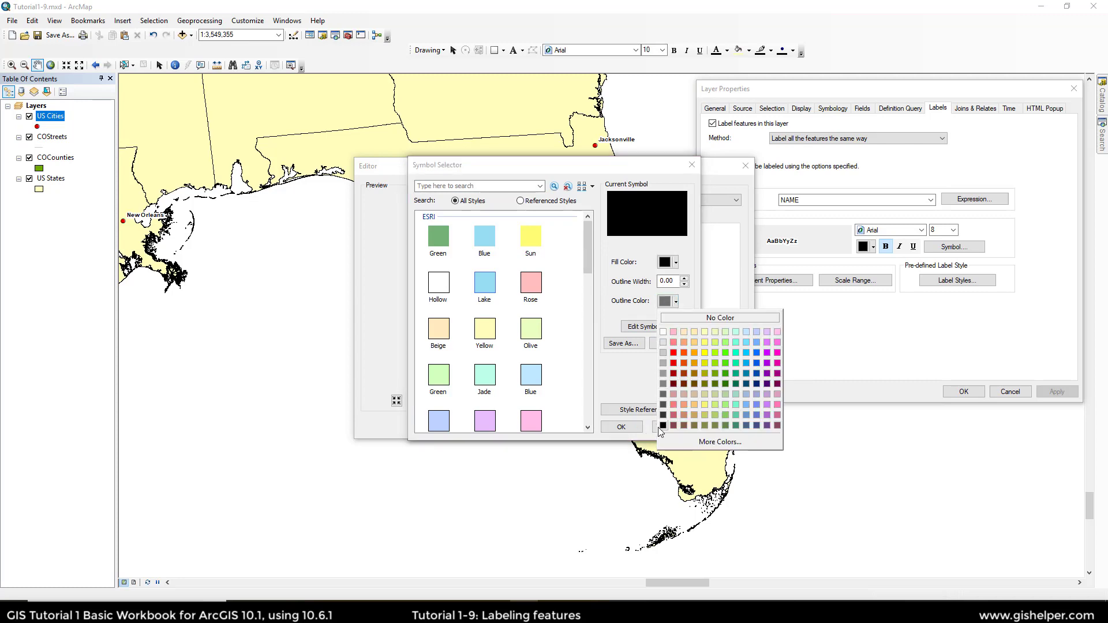
{"action": "left_click", "coordinate": [662, 428]}
{"action": "left_click", "coordinate": [621, 427]}
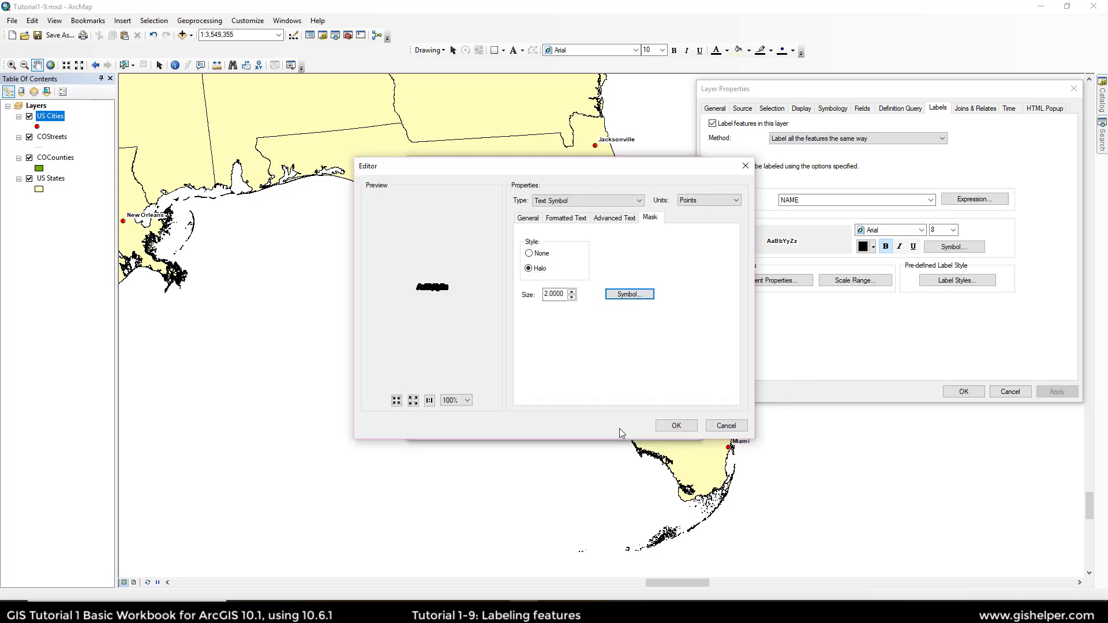
{"action": "left_click", "coordinate": [676, 428]}
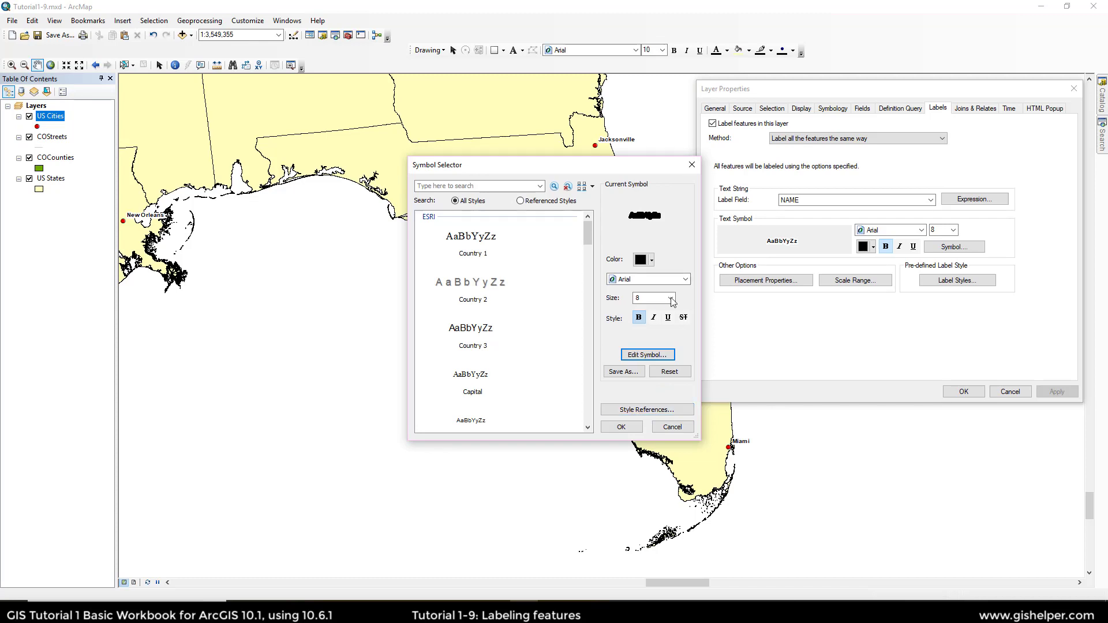
Change the city label text color to white and apply the new label symbol to the map
{"action": "left_click", "coordinate": [646, 260]}
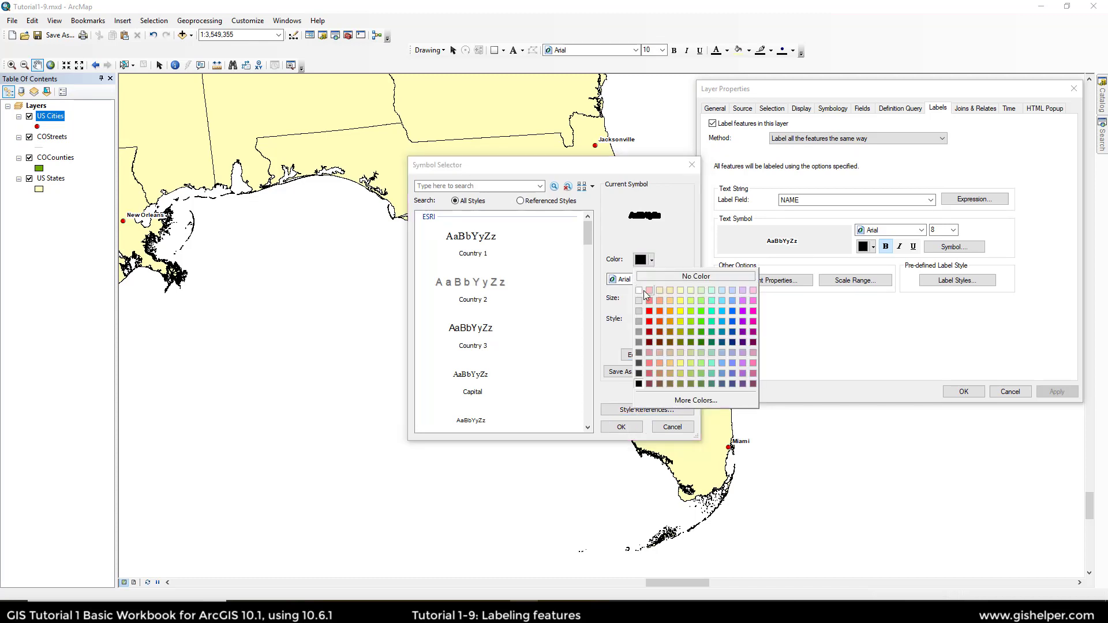
{"action": "left_click", "coordinate": [643, 291]}
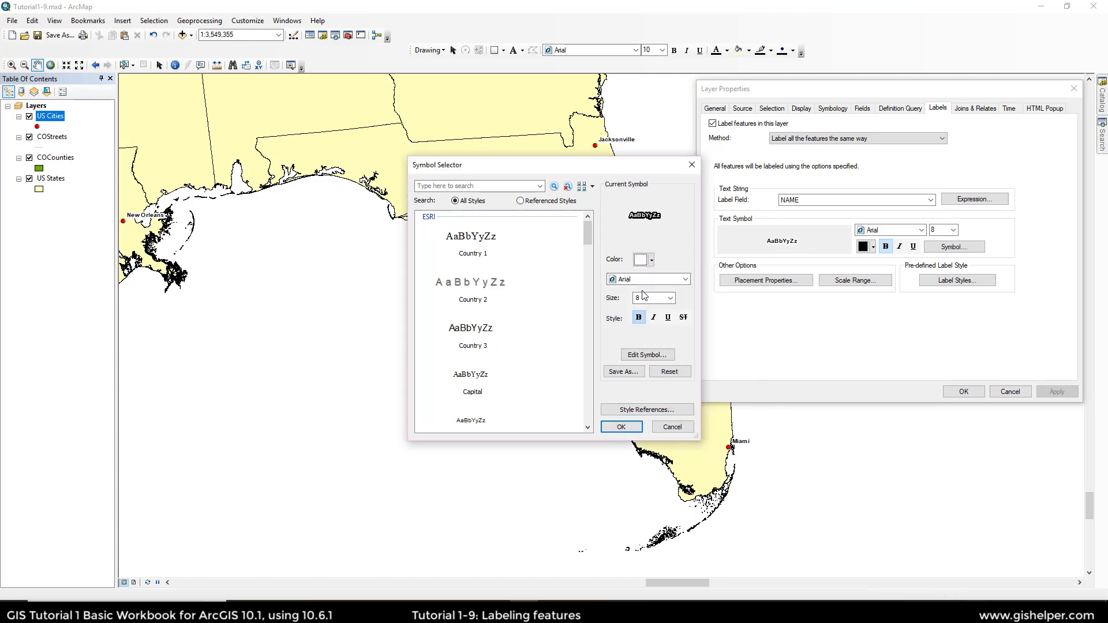
{"action": "left_click", "coordinate": [621, 427]}
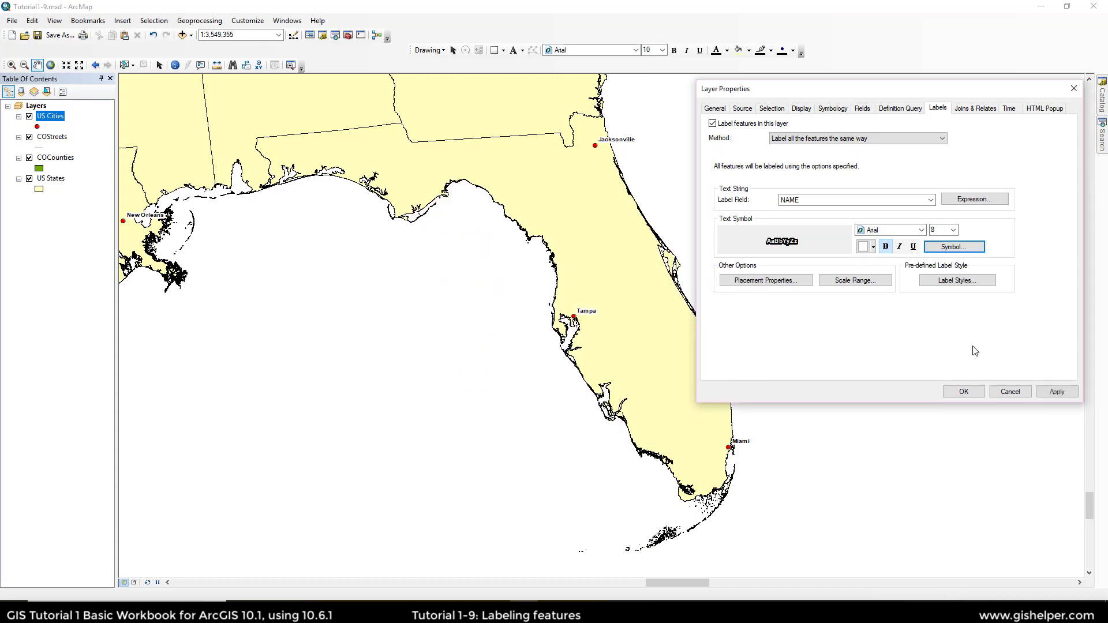
{"action": "left_click", "coordinate": [1057, 391]}
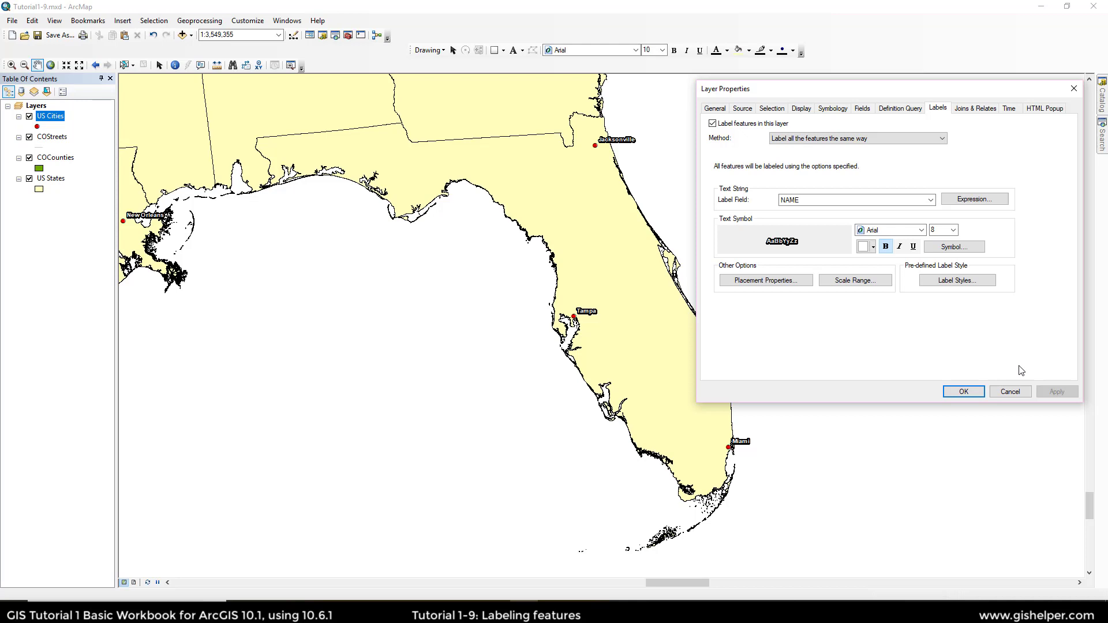
Set the US Cities label font size to 9 and apply it
{"action": "left_click", "coordinate": [953, 229]}
{"action": "left_click", "coordinate": [935, 248]}
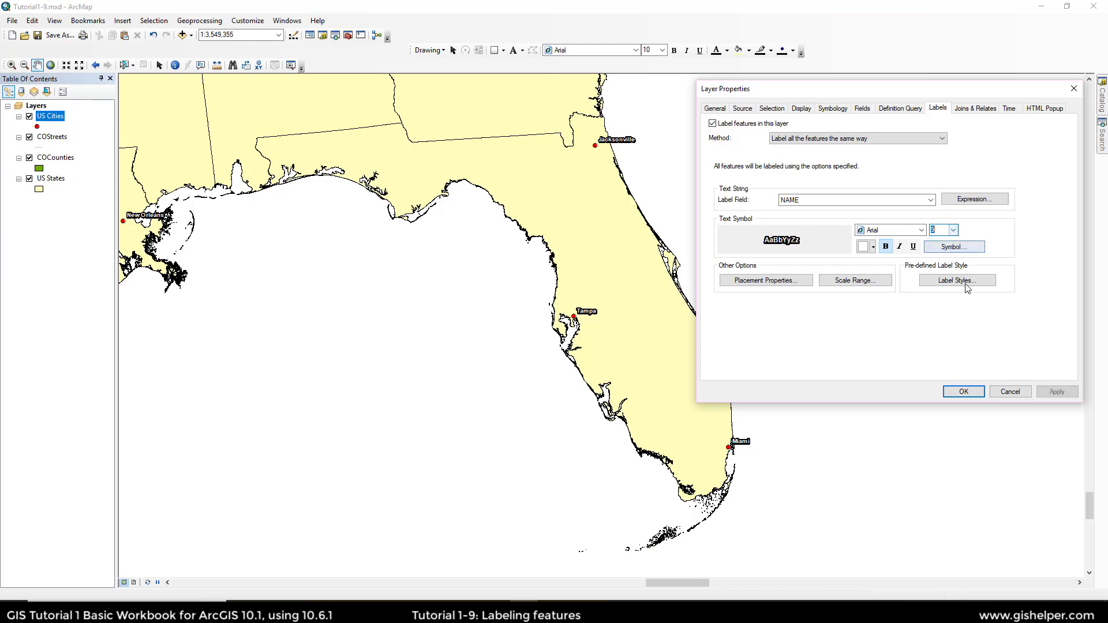
{"action": "left_click", "coordinate": [1056, 392]}
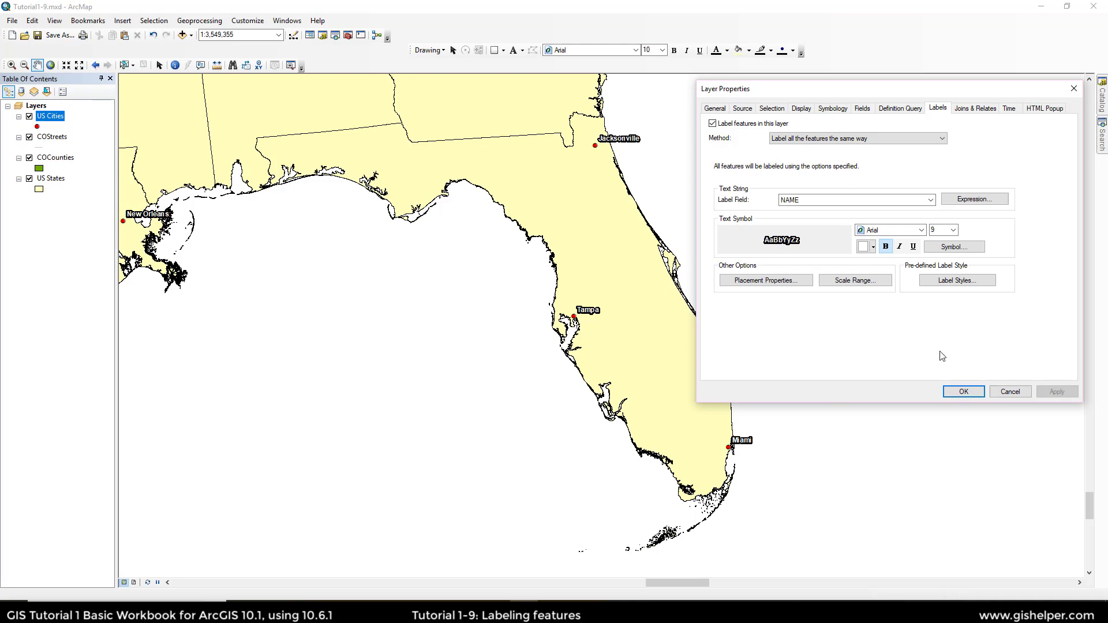
Accept the US Cities label settings and zoom the map out to 1:4,000,000 over the southeastern states
{"action": "left_click", "coordinate": [963, 392]}
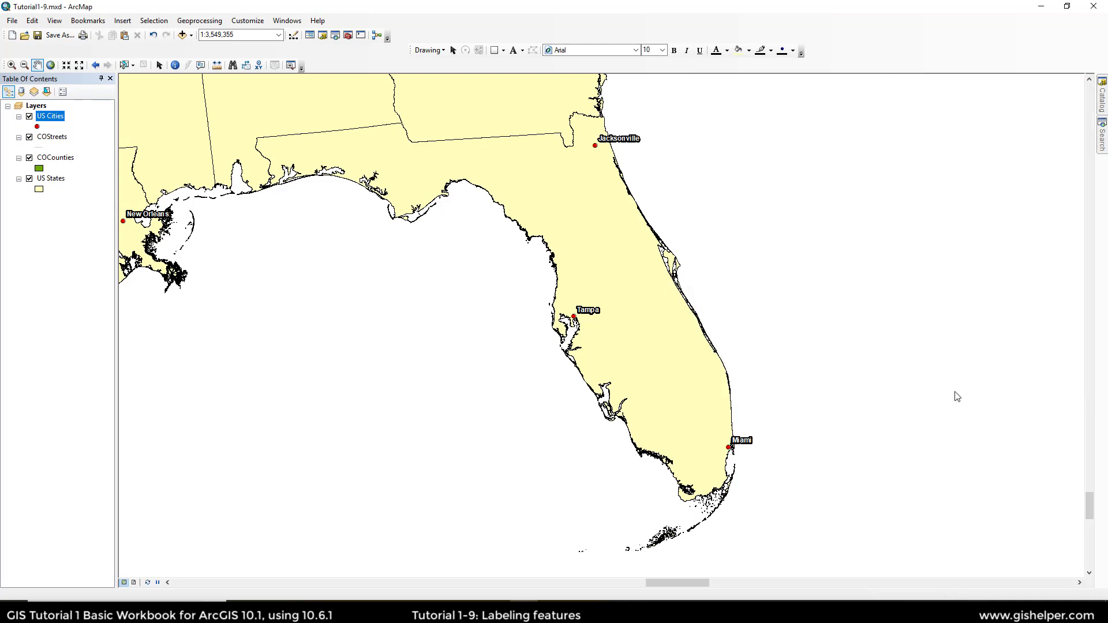
{"action": "left_click_drag", "start_coordinate": [531, 300], "coordinate": [592, 383]}
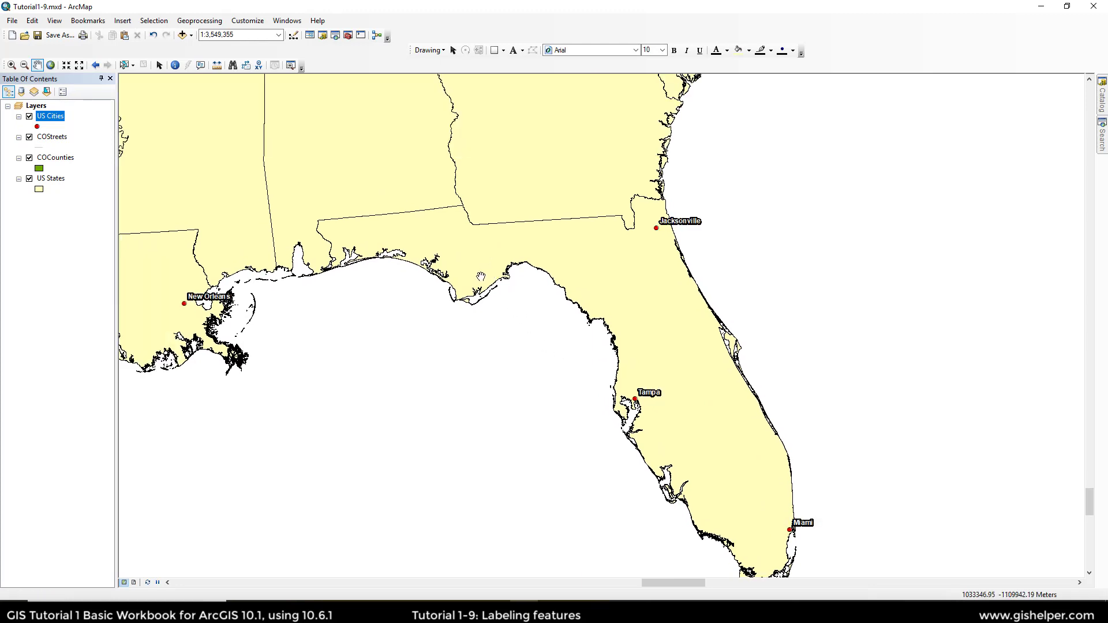
{"action": "left_click", "coordinate": [79, 67]}
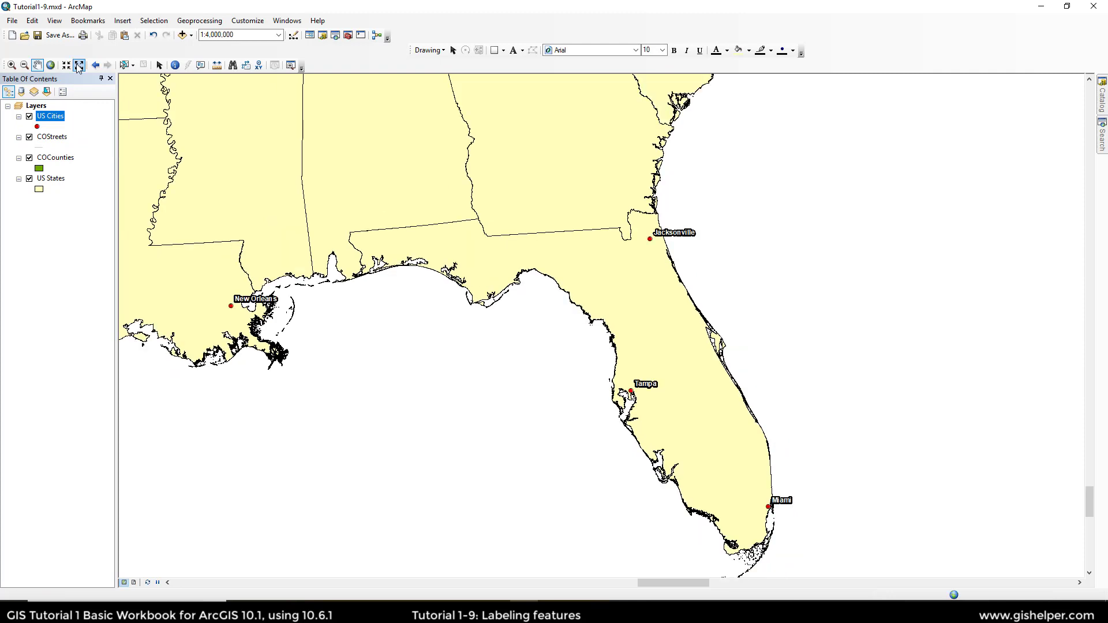
{"action": "left_click_drag", "start_coordinate": [373, 150], "coordinate": [386, 208]}
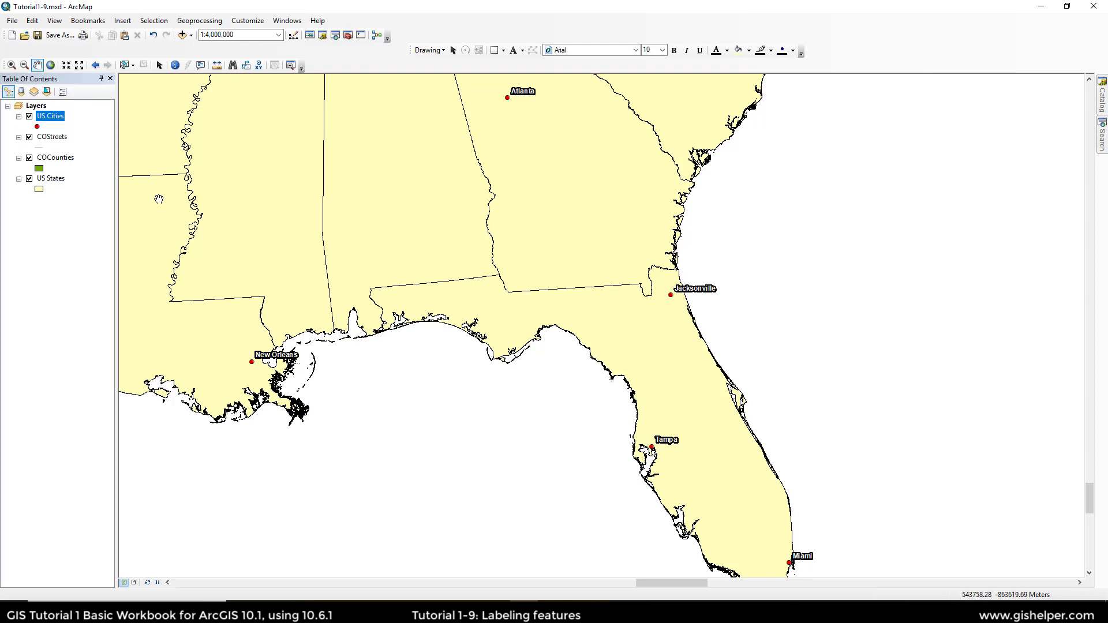
Turn the US Cities layer's labels off and back on
{"action": "right_click", "coordinate": [54, 117]}
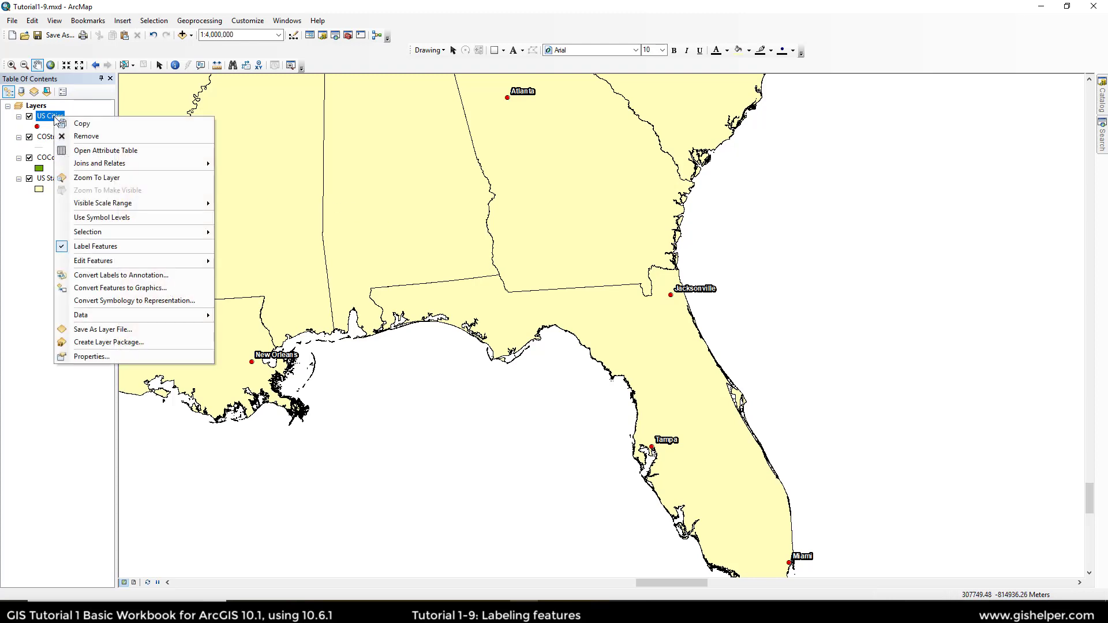
{"action": "left_click", "coordinate": [134, 247]}
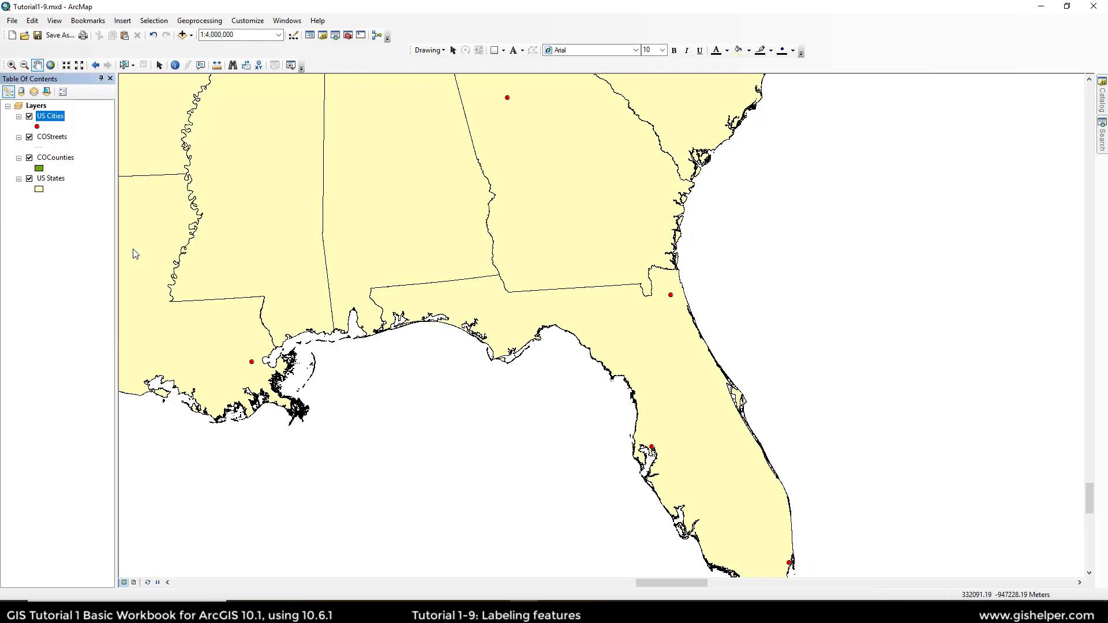
{"action": "right_click", "coordinate": [55, 116]}
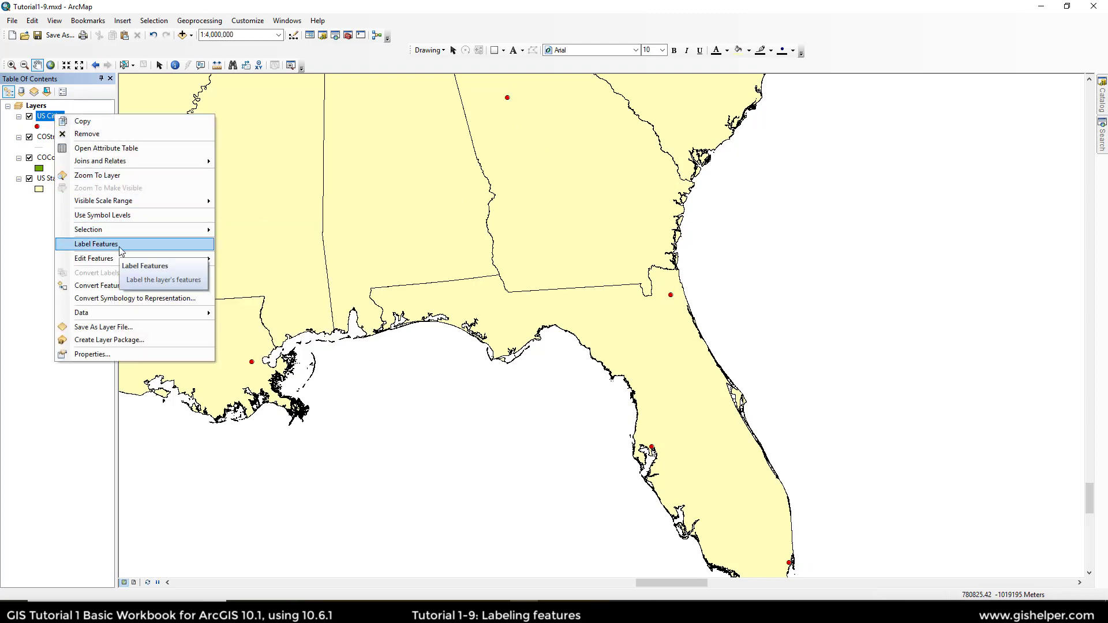
{"action": "left_click", "coordinate": [96, 244]}
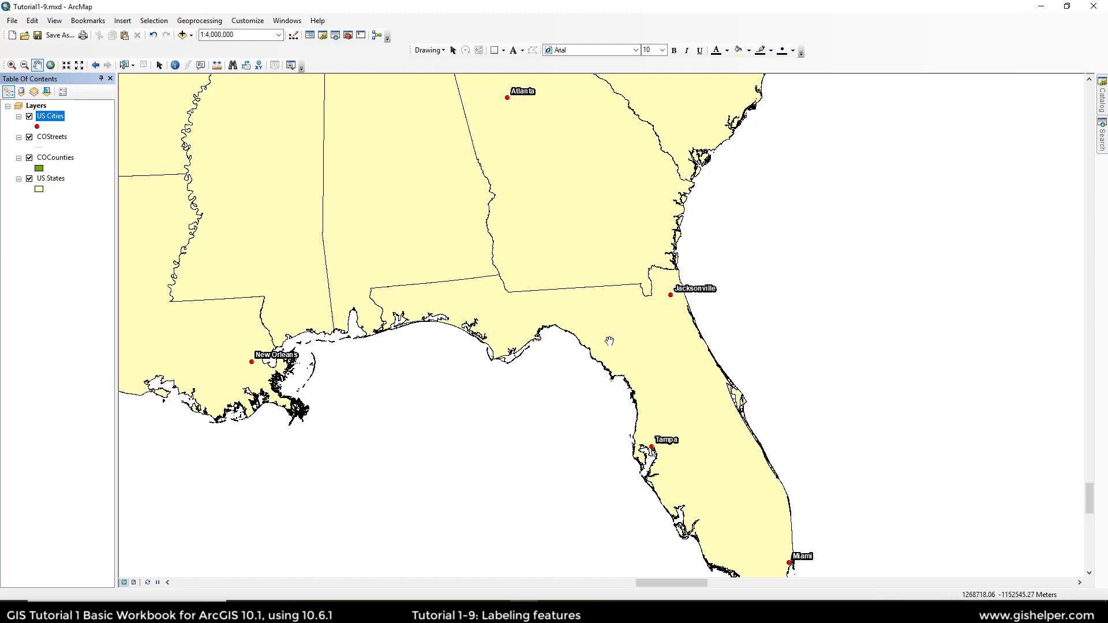
Convert the US Cities labels to annotation stored in the map, only for features in the current extent
{"action": "right_click", "coordinate": [65, 122]}
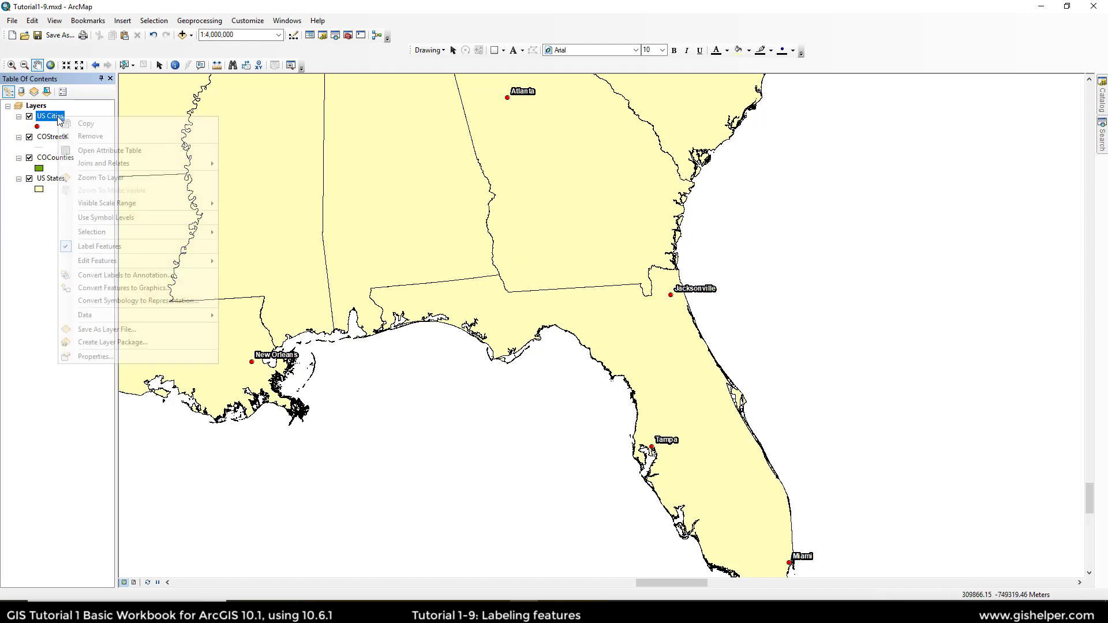
{"action": "left_click", "coordinate": [176, 281]}
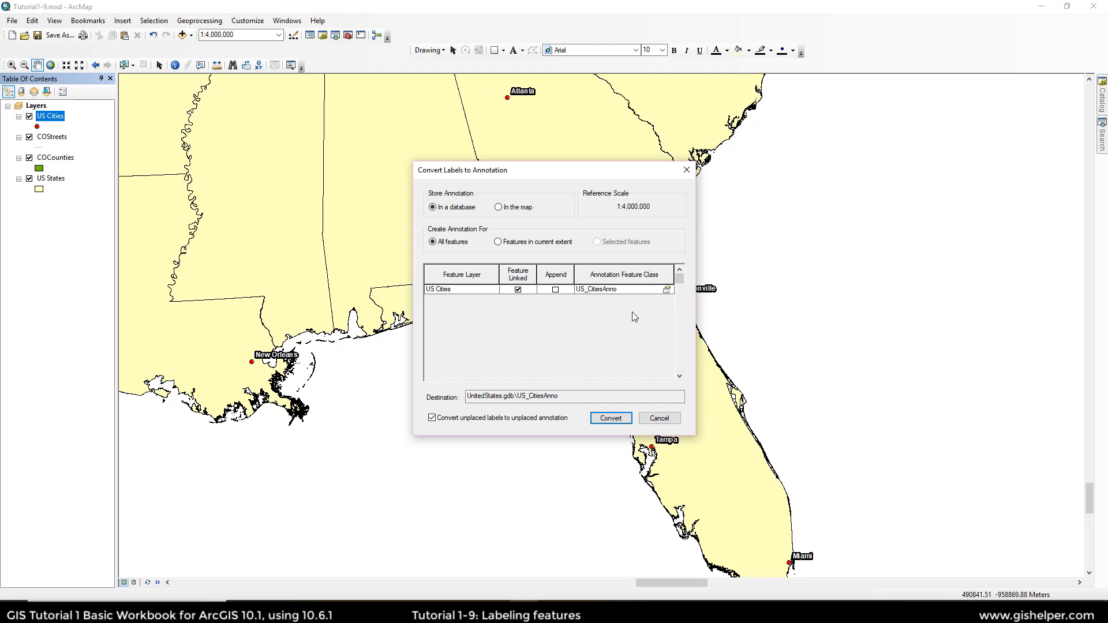
{"action": "left_click", "coordinate": [499, 207]}
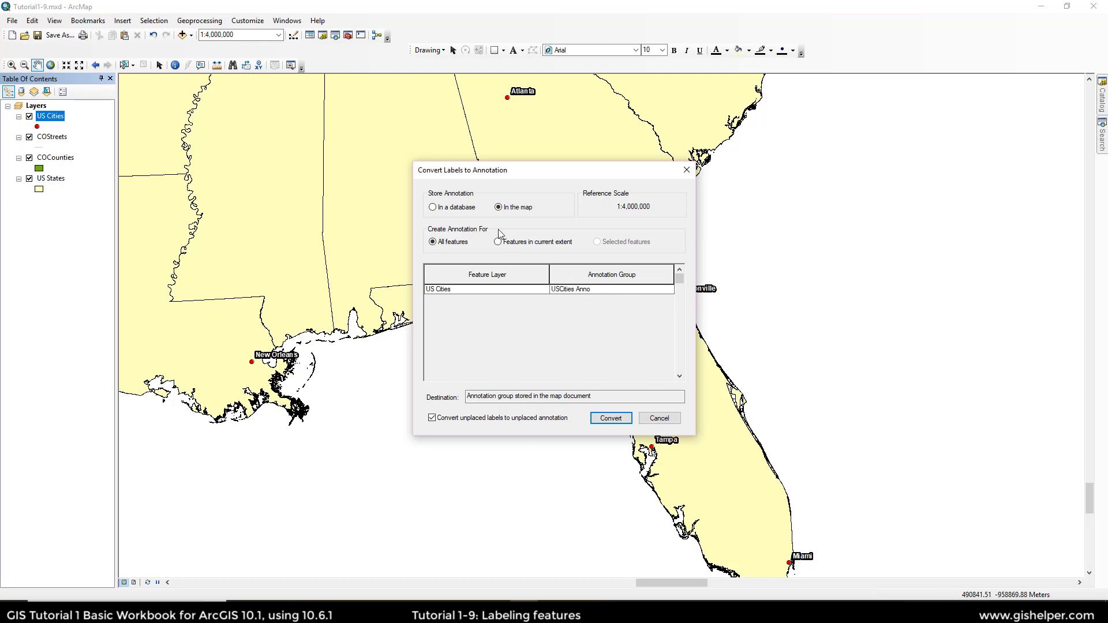
{"action": "left_click", "coordinate": [508, 245]}
{"action": "left_click", "coordinate": [625, 418]}
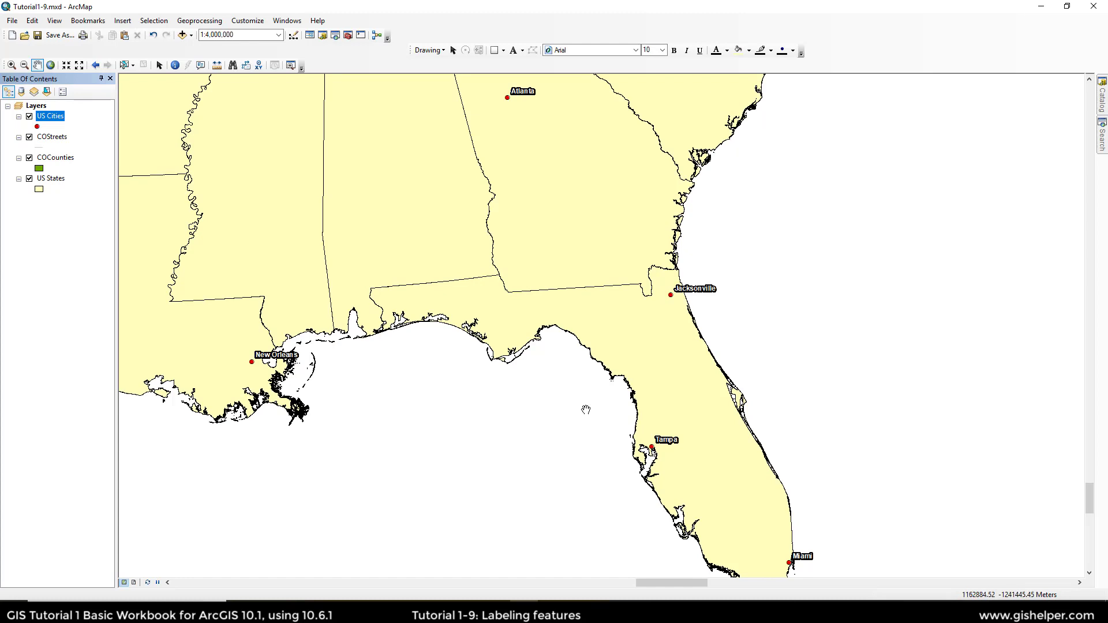
Move the Miami annotation to the left of its city point, Jacksonville's below its point, and New Orleans' above its point
{"action": "key", "text": "c"}
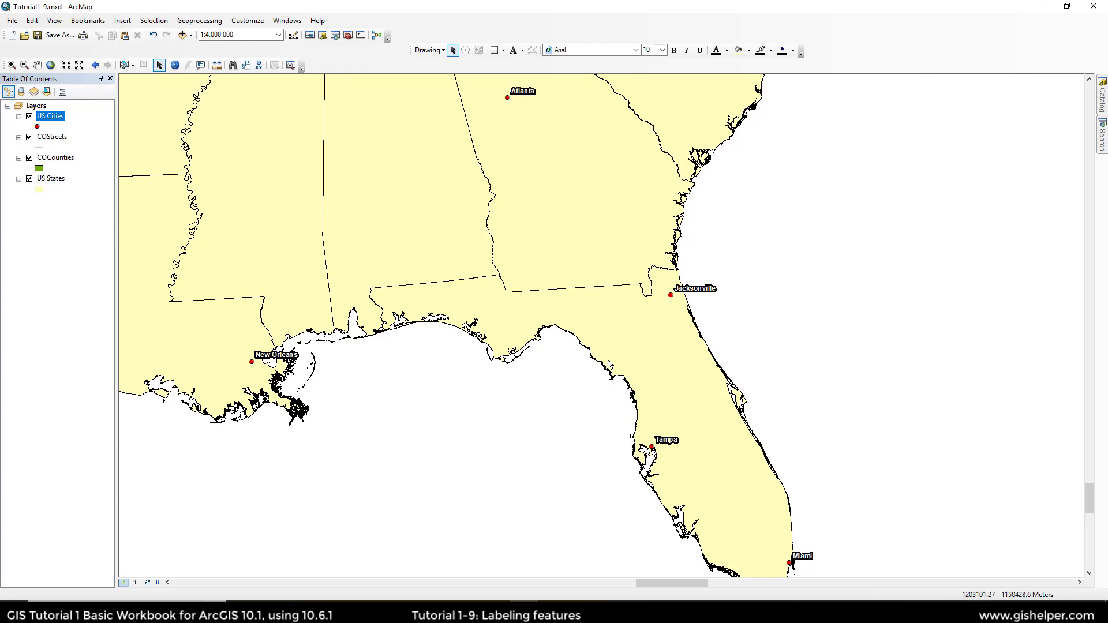
{"action": "left_click", "coordinate": [806, 557]}
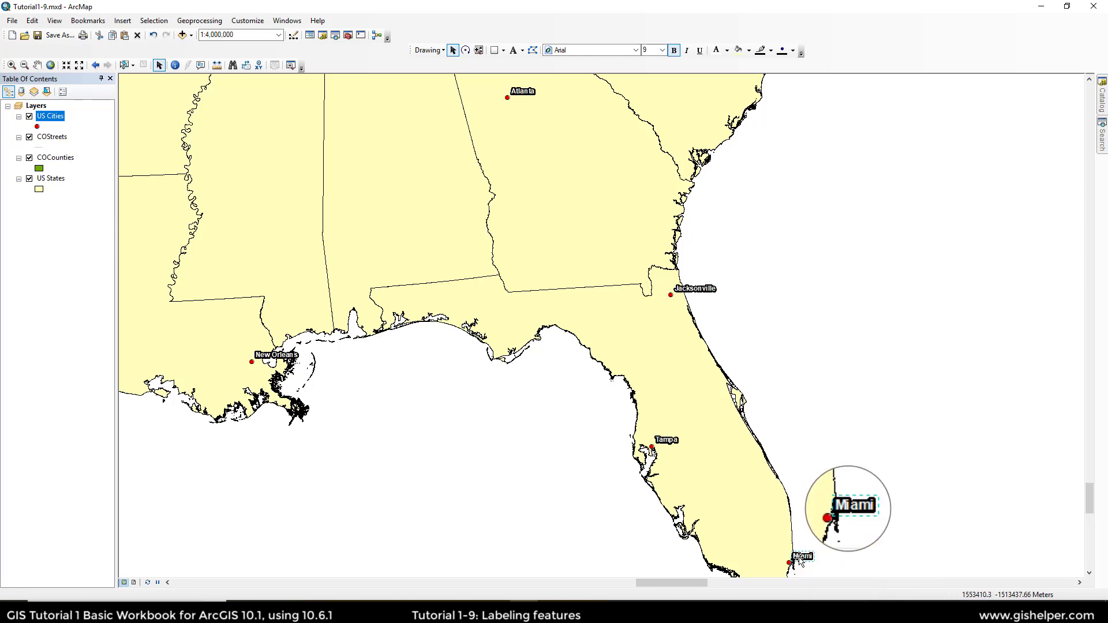
{"action": "left_click_drag", "start_coordinate": [800, 559], "coordinate": [774, 559]}
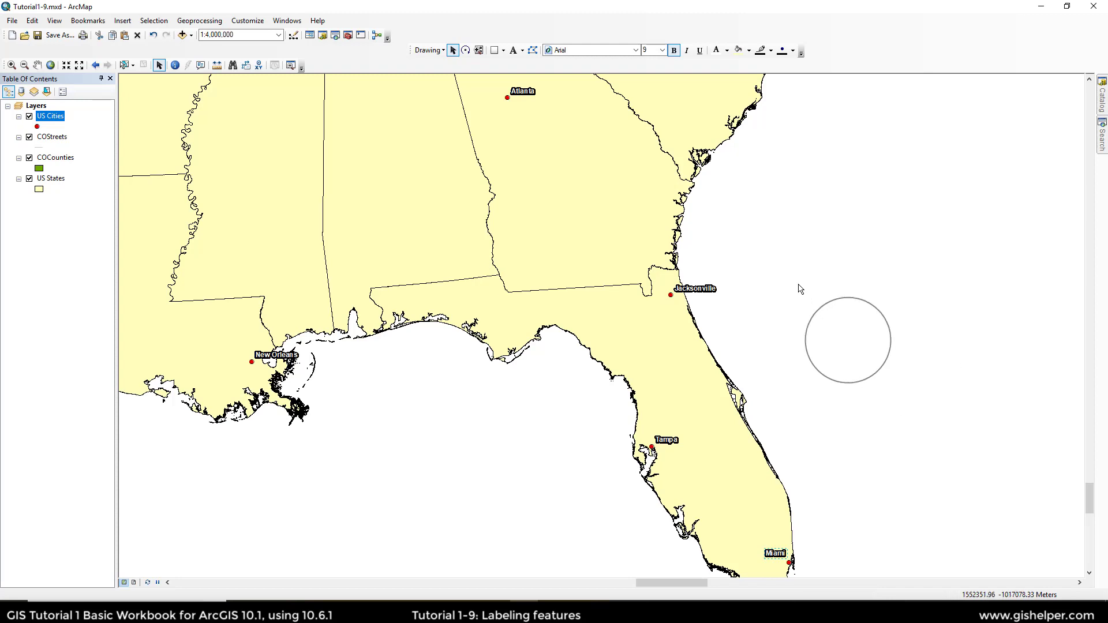
{"action": "left_click", "coordinate": [697, 290]}
{"action": "left_click_drag", "start_coordinate": [698, 289], "coordinate": [667, 311]}
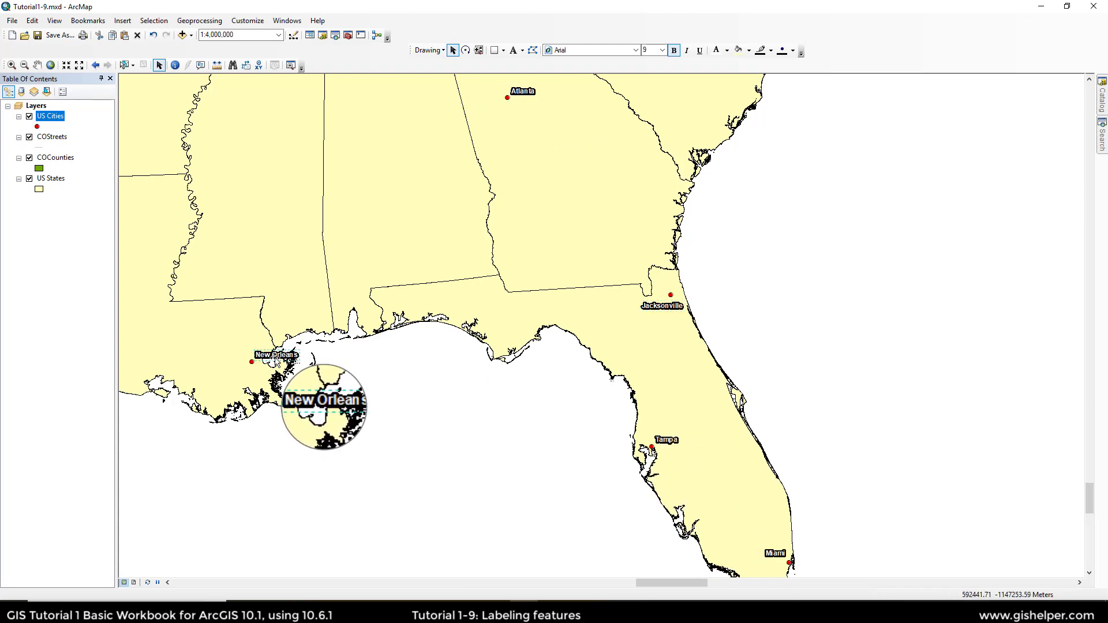
{"action": "left_click_drag", "start_coordinate": [275, 358], "coordinate": [235, 356]}
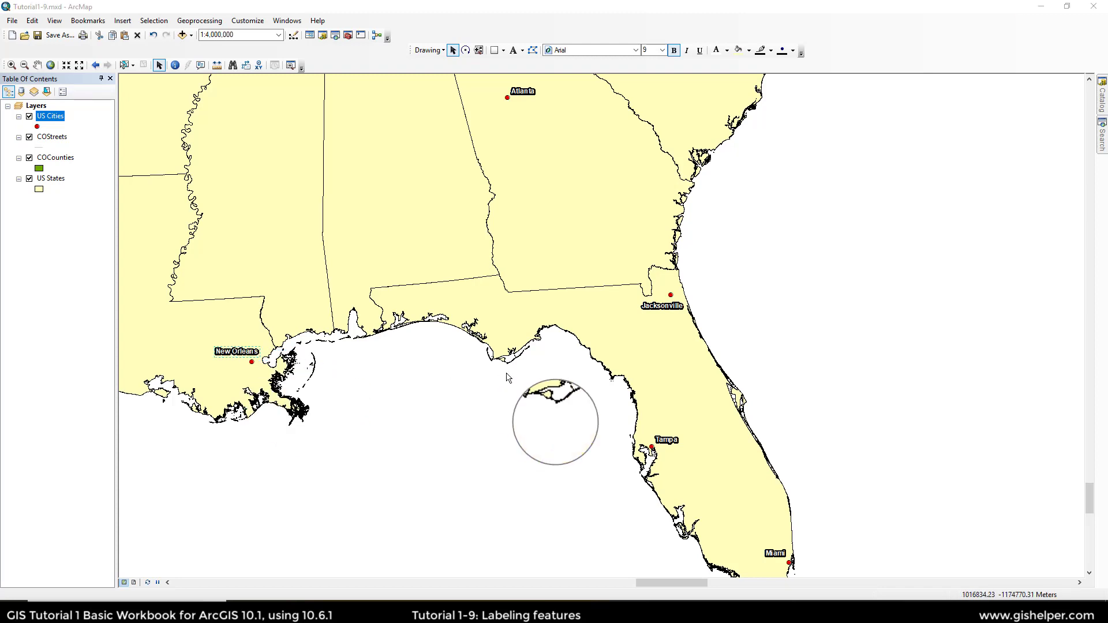
{"action": "left_click", "coordinate": [505, 380]}
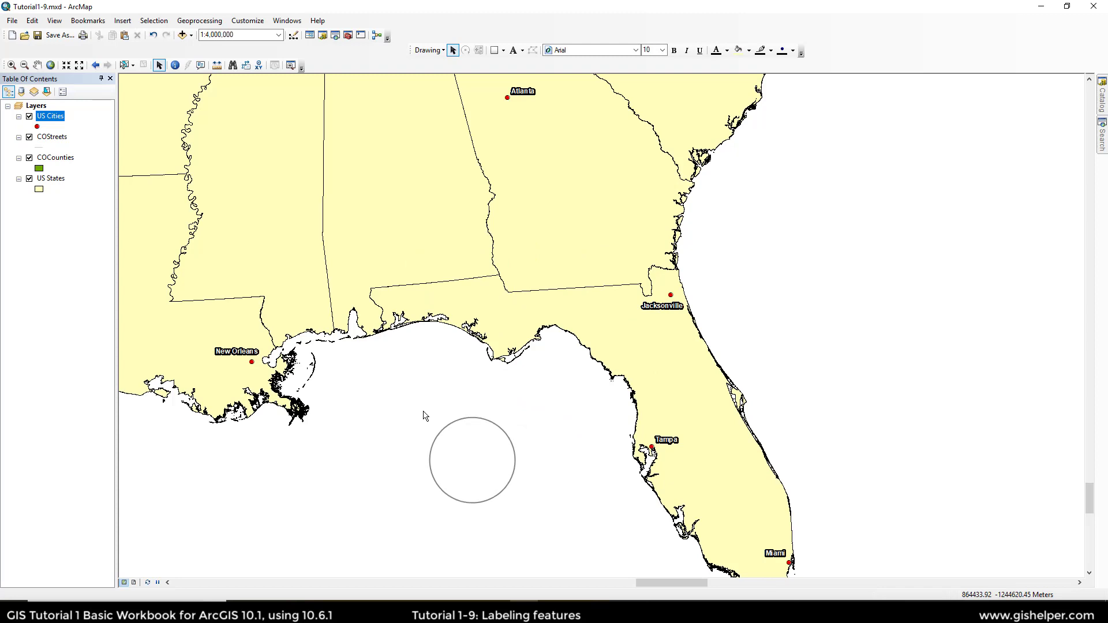
Turn the US Cities labels on at 1:800,000 near Jacksonville to compare them with the annotation, and turn them off again
{"action": "scroll", "coordinate": [430, 398], "scroll_direction": "down", "scroll_amount": 1}
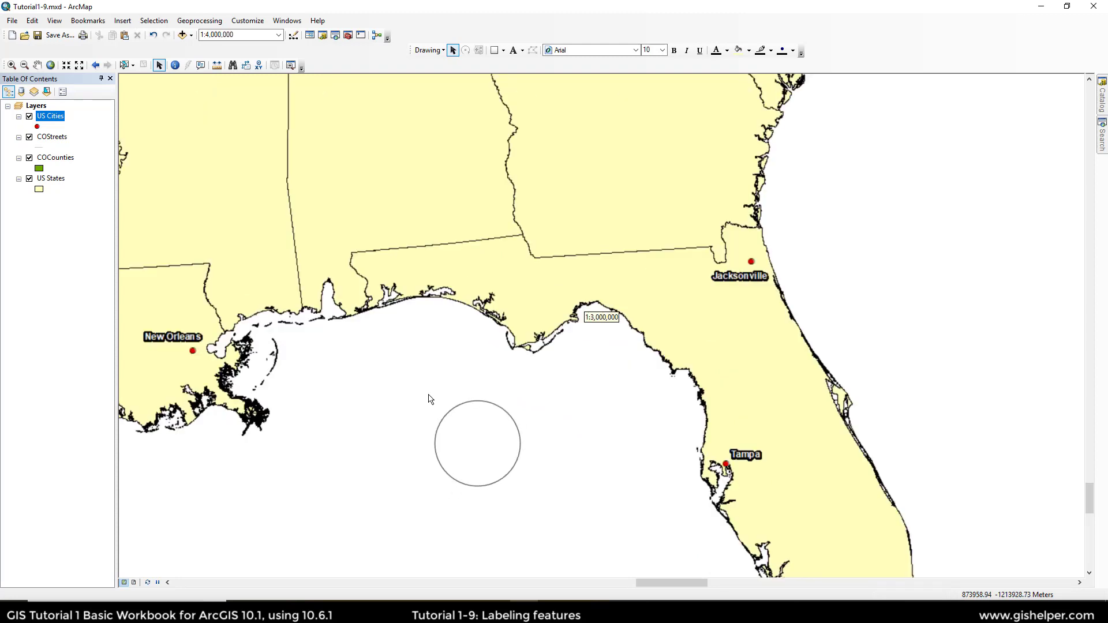
{"action": "scroll", "coordinate": [729, 295], "scroll_direction": "down", "scroll_amount": 1}
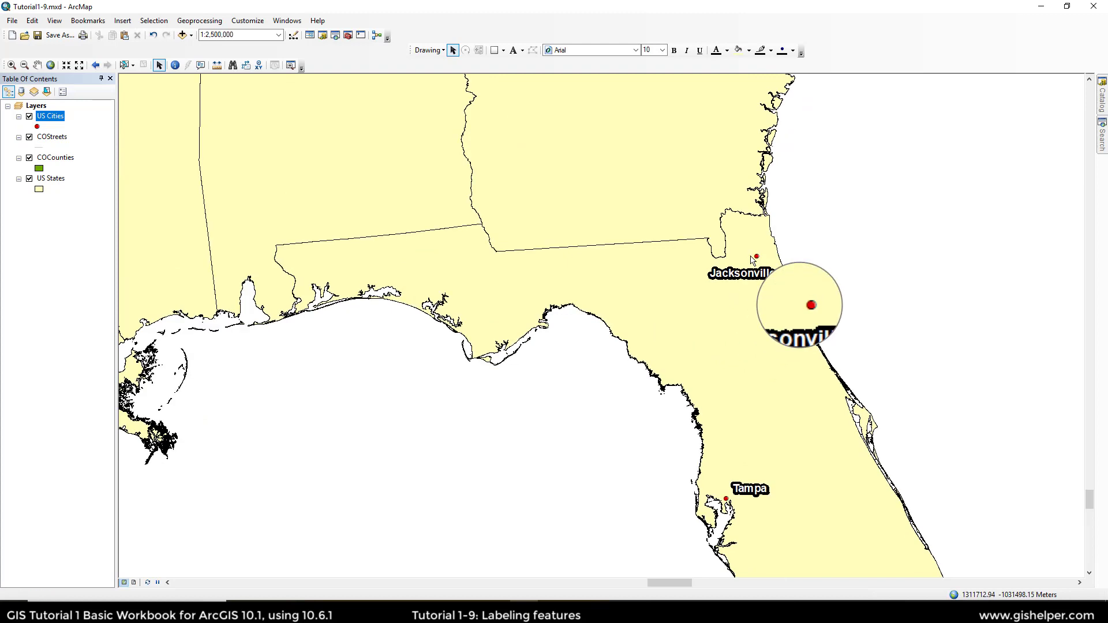
{"action": "scroll", "coordinate": [753, 259], "scroll_direction": "down", "scroll_amount": 3}
{"action": "scroll", "coordinate": [761, 261], "scroll_direction": "down", "scroll_amount": 2}
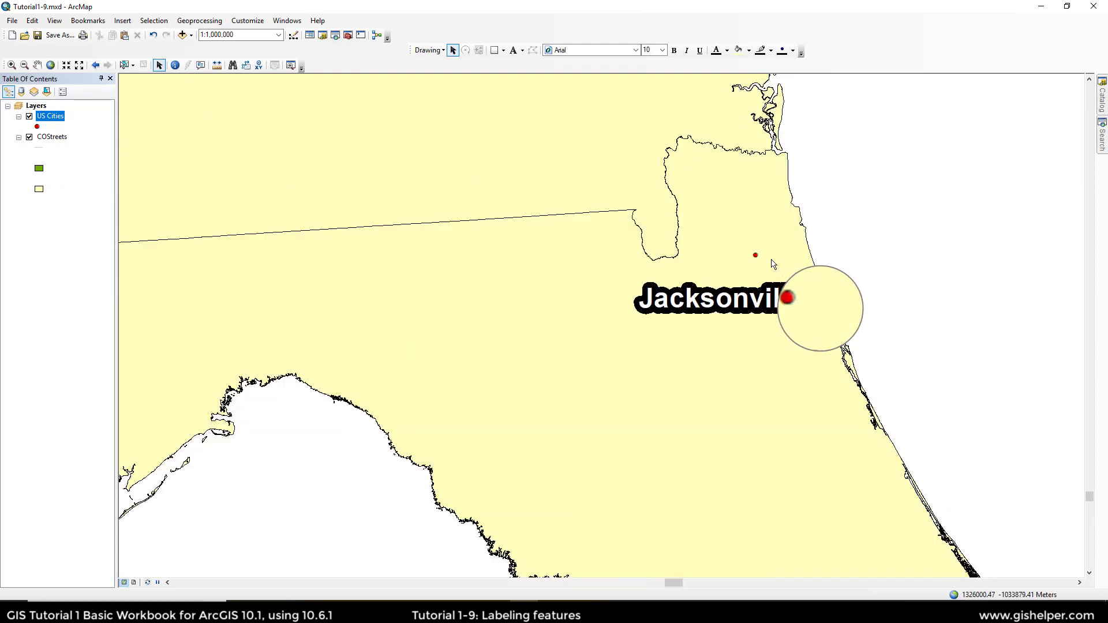
{"action": "scroll", "coordinate": [773, 264], "scroll_direction": "down", "scroll_amount": 1}
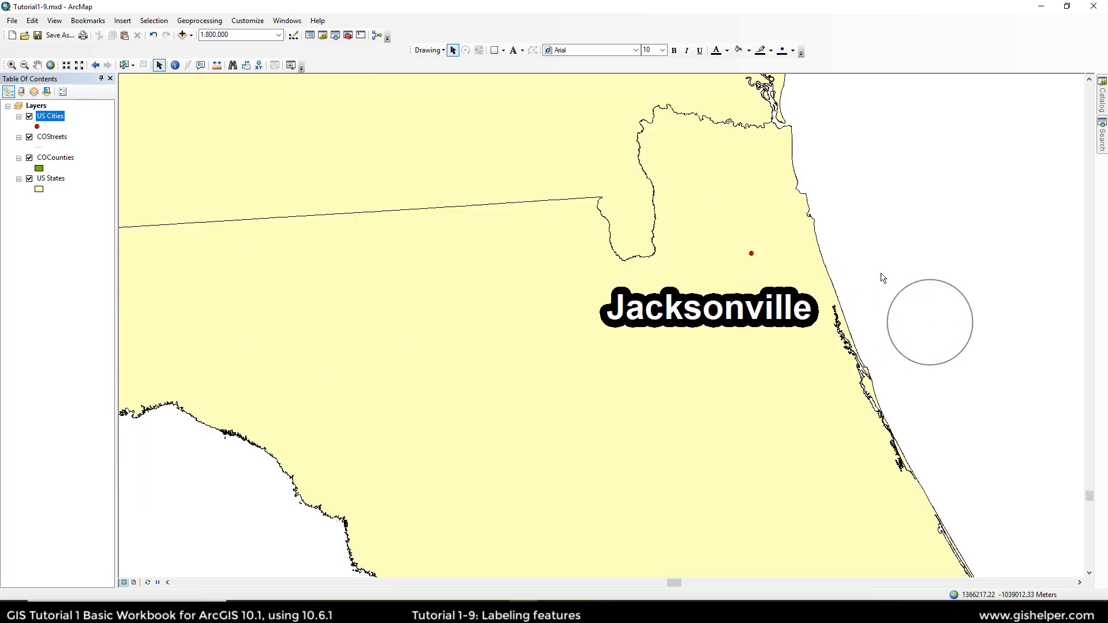
{"action": "right_click", "coordinate": [40, 119]}
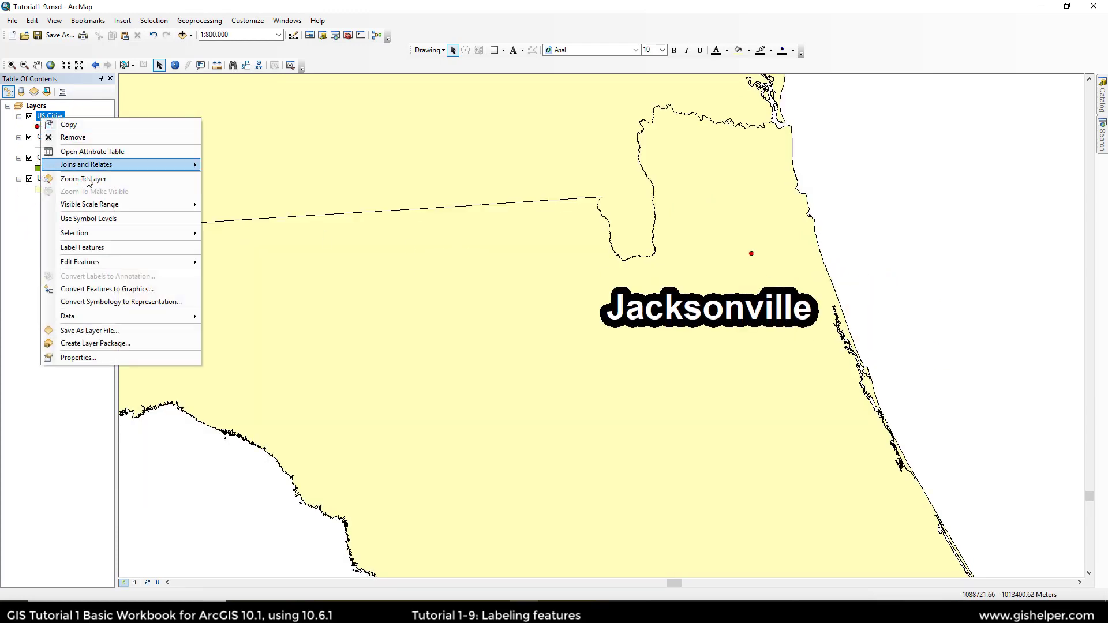
{"action": "left_click", "coordinate": [84, 248]}
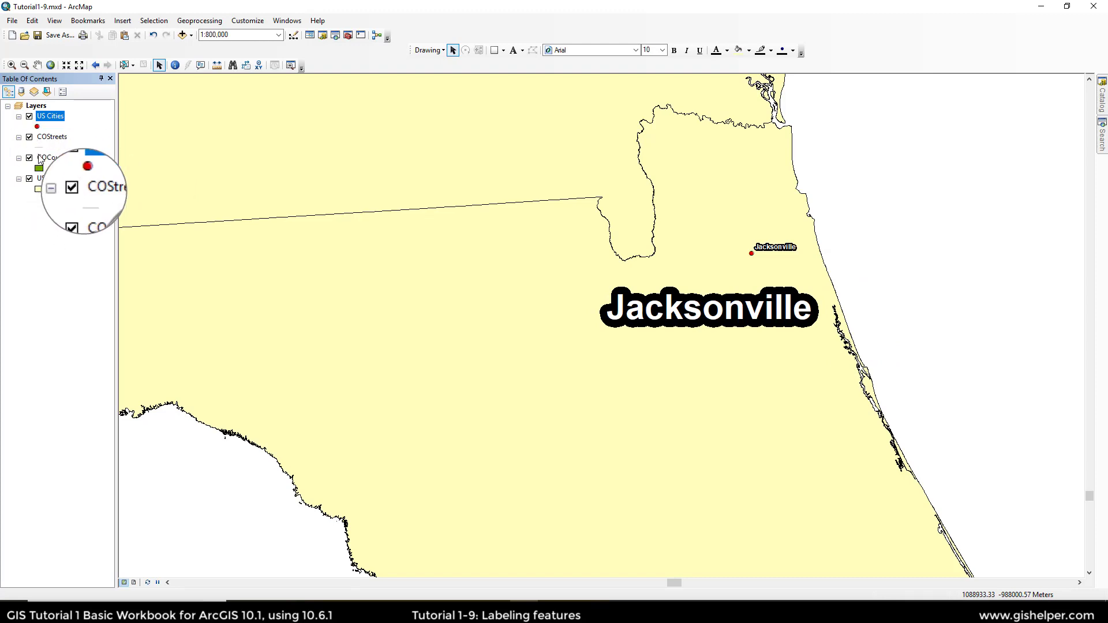
{"action": "right_click", "coordinate": [45, 116]}
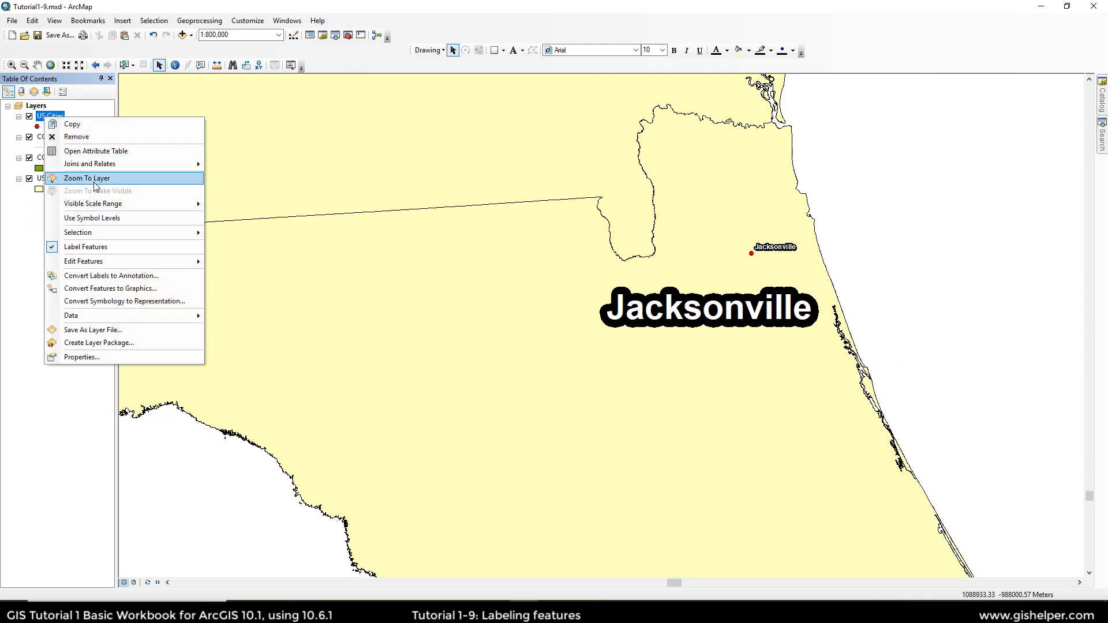
{"action": "left_click", "coordinate": [88, 248]}
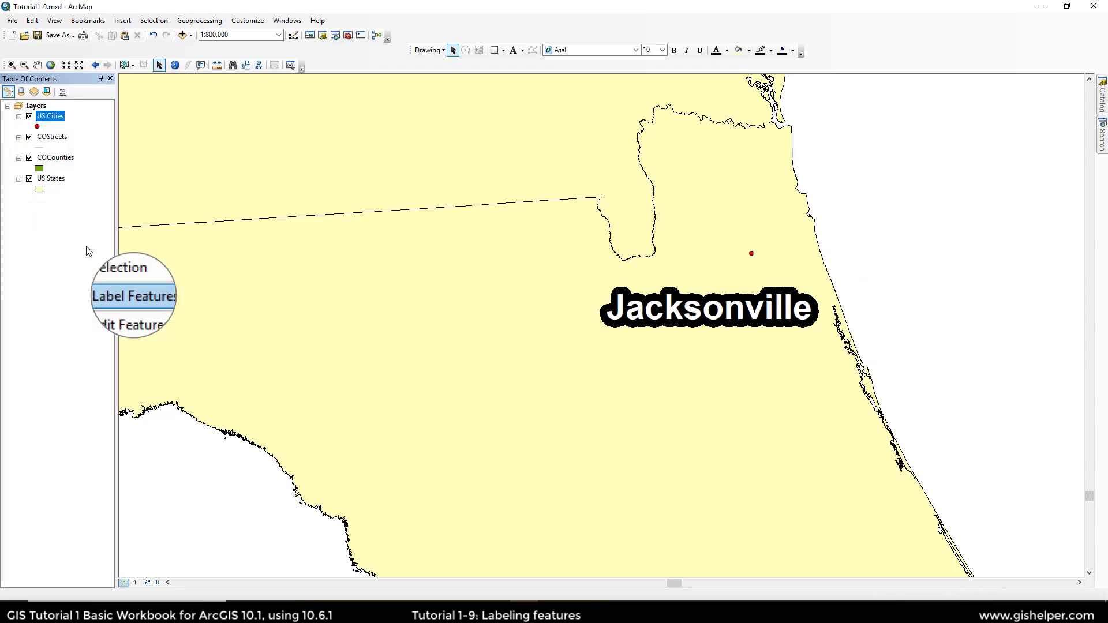
Examine how the city annotations scale on the map at smaller scales, out to 1:12,500,000
{"action": "scroll", "coordinate": [622, 328], "scroll_direction": "up", "scroll_amount": 3}
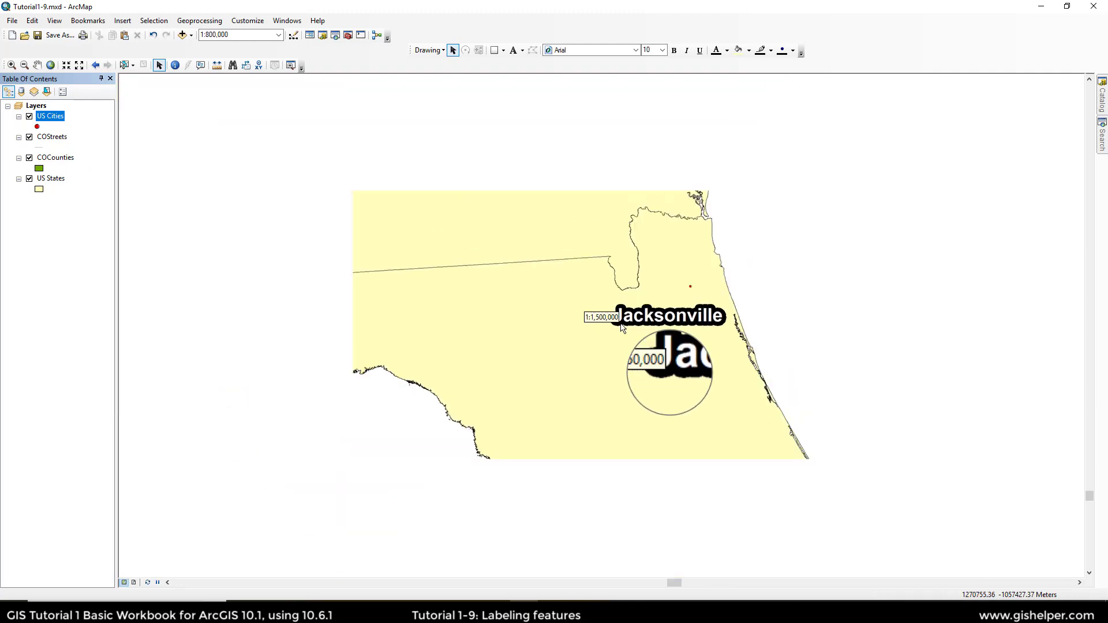
{"action": "scroll", "coordinate": [623, 327], "scroll_direction": "up", "scroll_amount": 3}
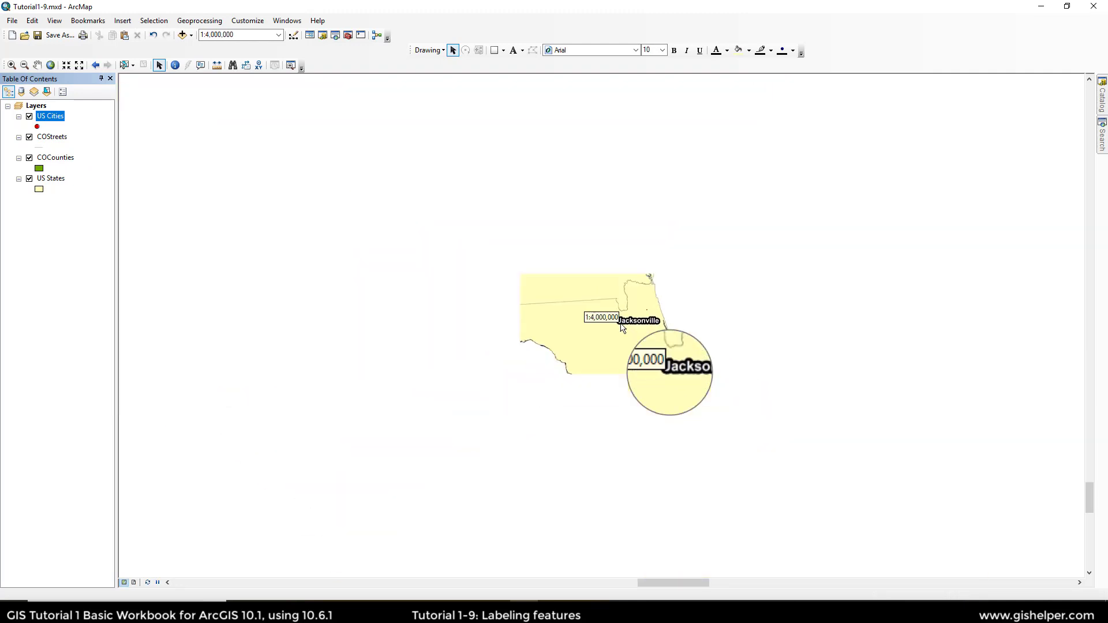
{"action": "scroll", "coordinate": [577, 329], "scroll_direction": "up", "scroll_amount": 2}
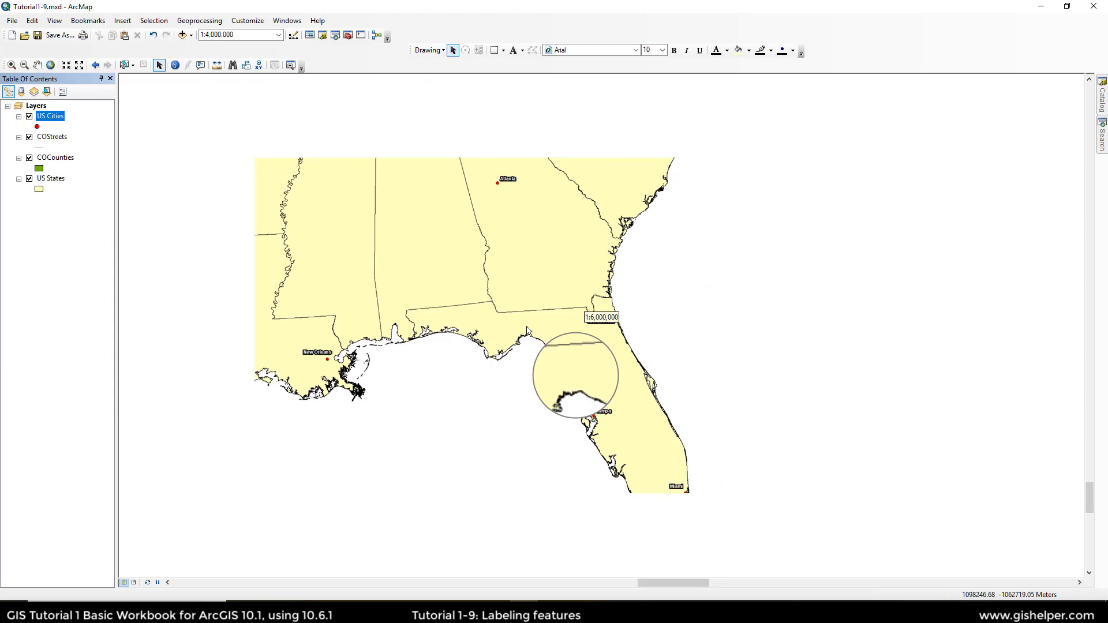
{"action": "scroll", "coordinate": [528, 331], "scroll_direction": "up", "scroll_amount": 1}
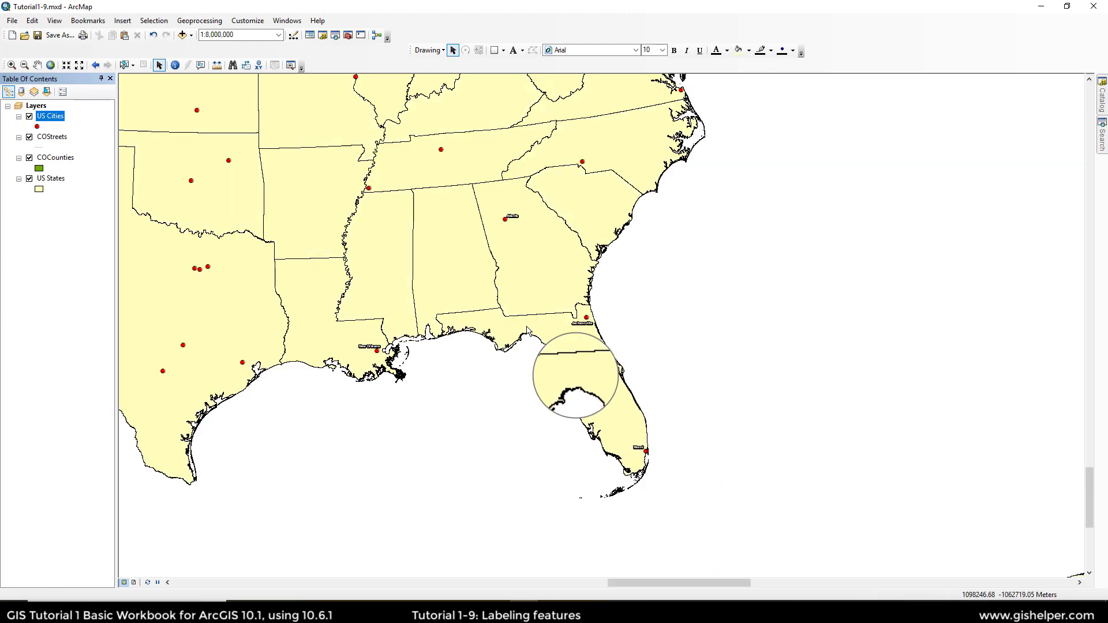
{"action": "scroll", "coordinate": [528, 331], "scroll_direction": "up", "scroll_amount": 2}
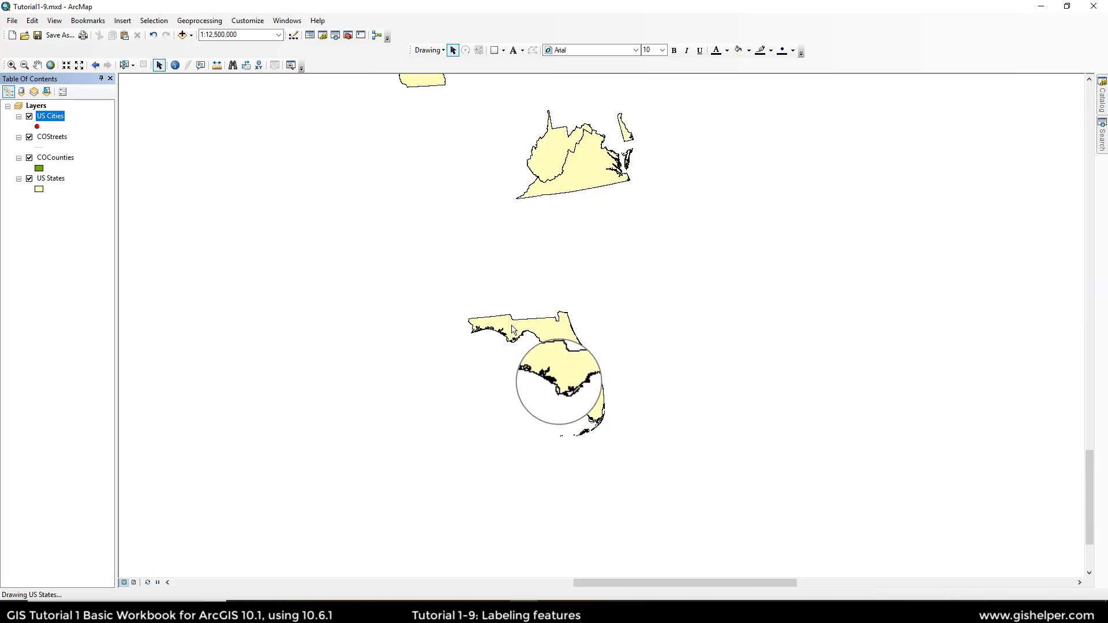